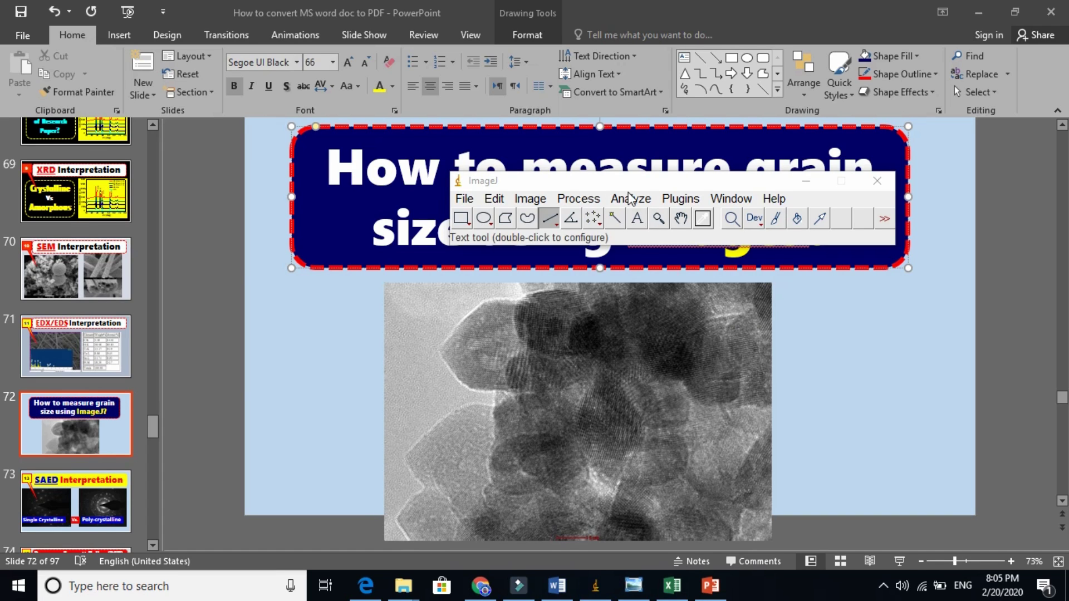
Move the ImageJ toolbar window up over the PowerPoint slide title.
{"action": "left_click_drag", "start_coordinate": [611, 181], "coordinate": [456, 290]}
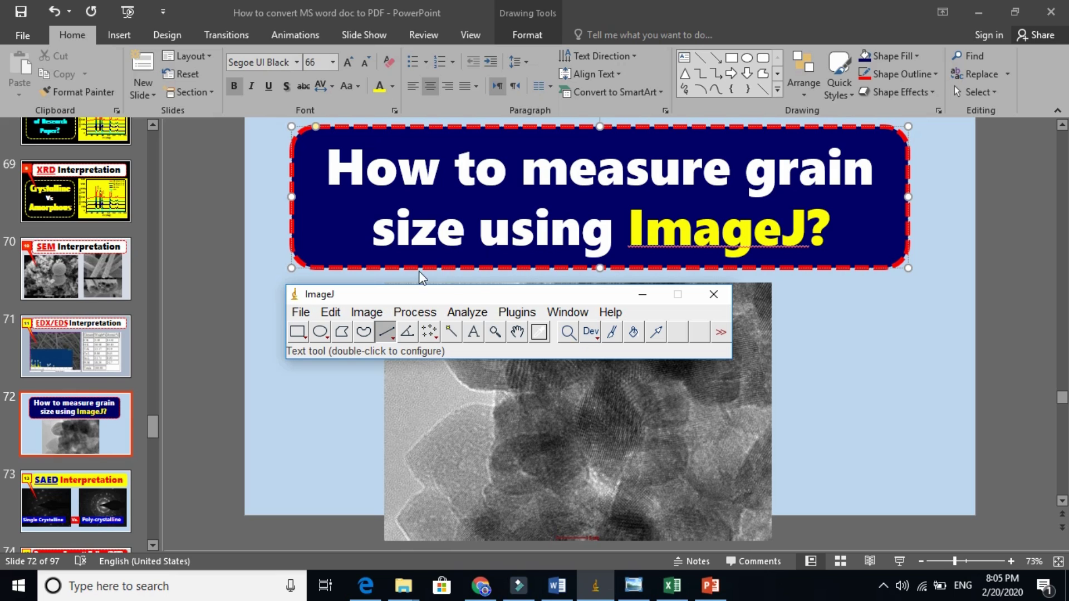
{"action": "left_click", "coordinate": [367, 294]}
{"action": "left_click_drag", "start_coordinate": [367, 294], "coordinate": [387, 158]}
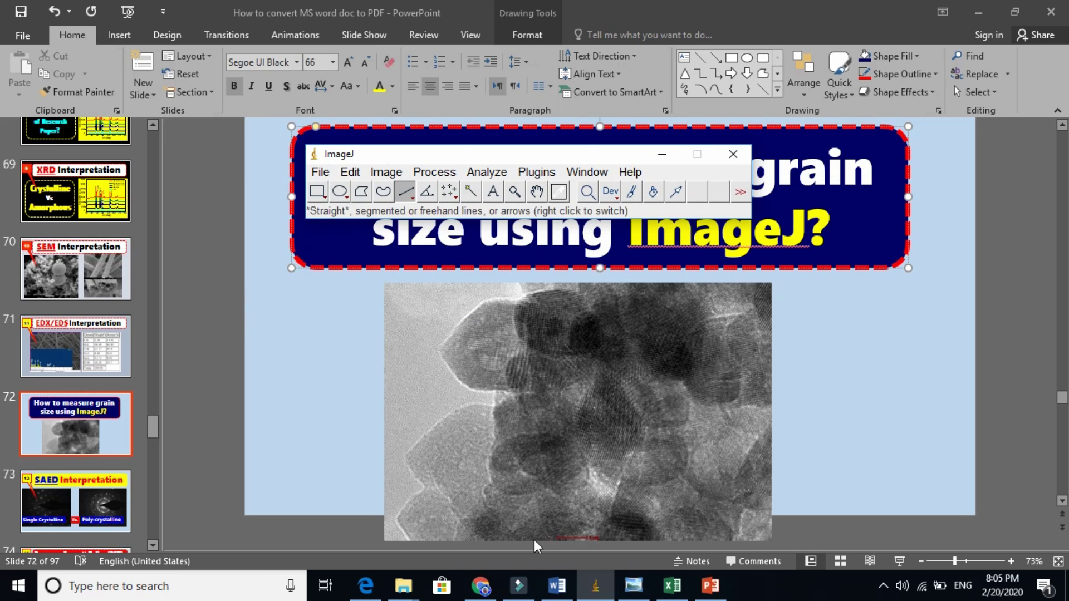
{"action": "left_click", "coordinate": [633, 585]}
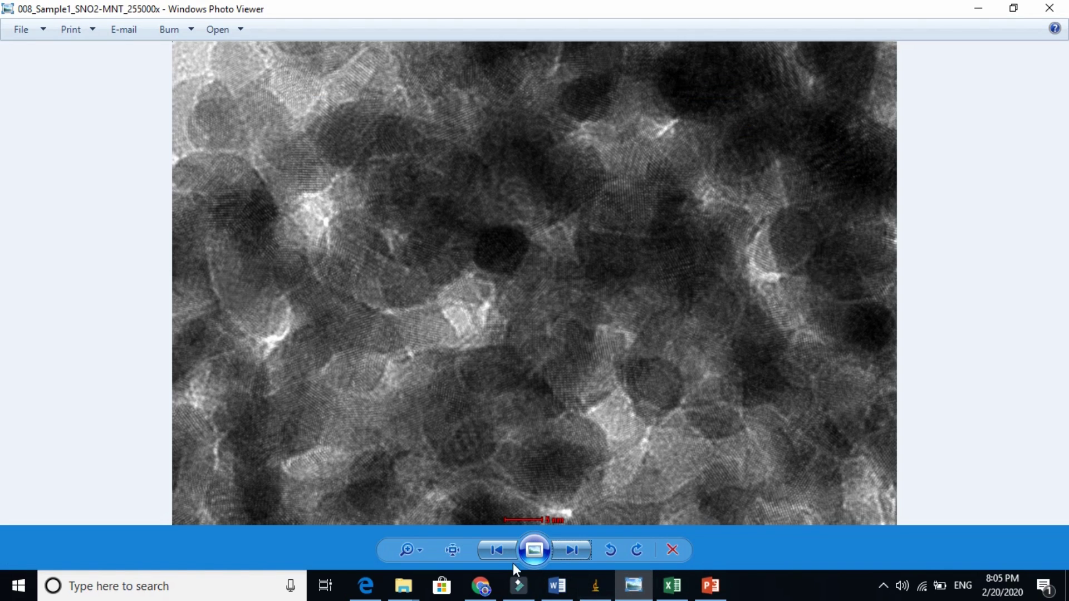
{"action": "left_click", "coordinate": [503, 547]}
{"action": "left_click", "coordinate": [503, 547]}
{"action": "left_click", "coordinate": [503, 547]}
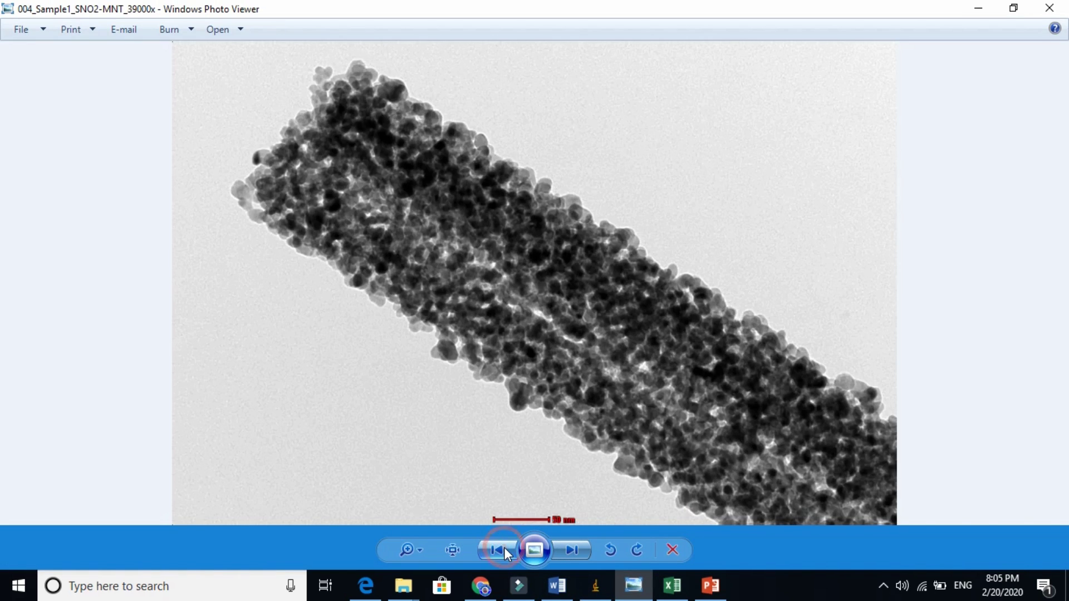
{"action": "left_click", "coordinate": [503, 547]}
{"action": "left_click", "coordinate": [503, 546]}
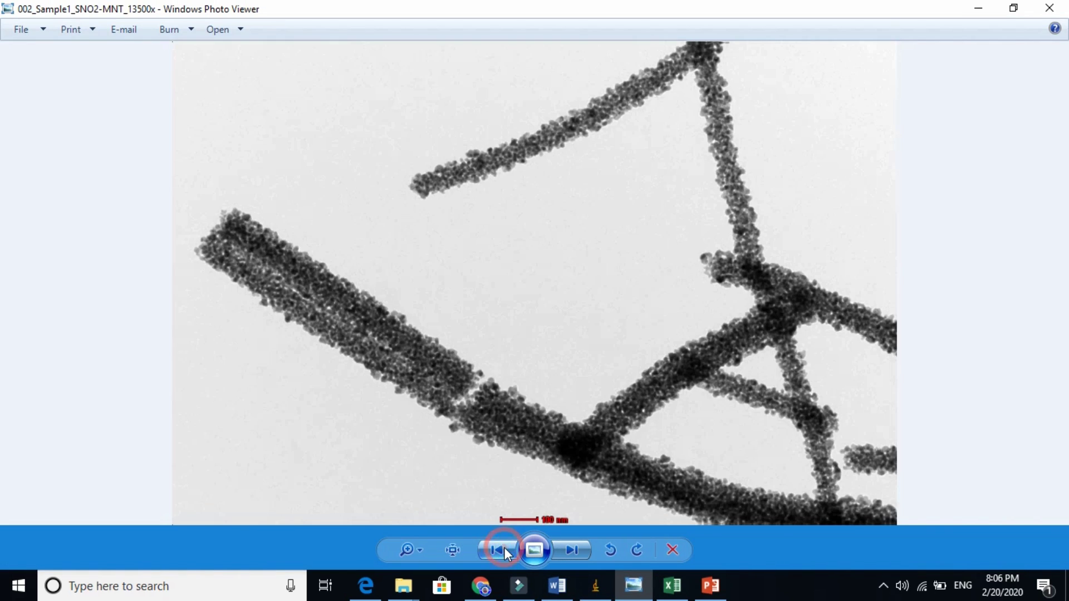
{"action": "left_click", "coordinate": [567, 550]}
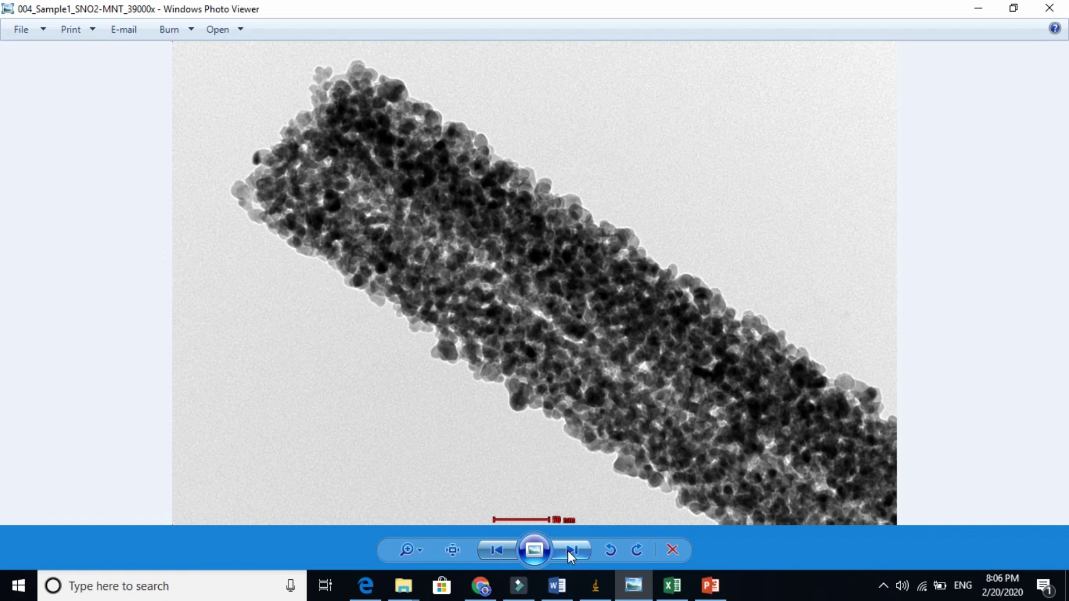
{"action": "left_click", "coordinate": [567, 550]}
{"action": "left_click", "coordinate": [567, 551]}
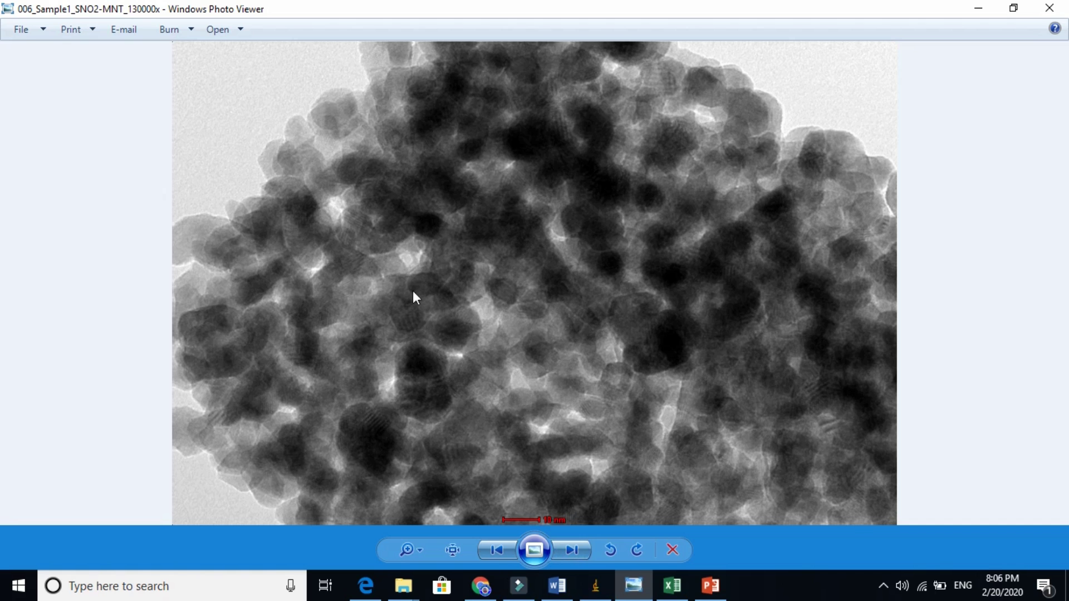
{"action": "left_click", "coordinate": [573, 550]}
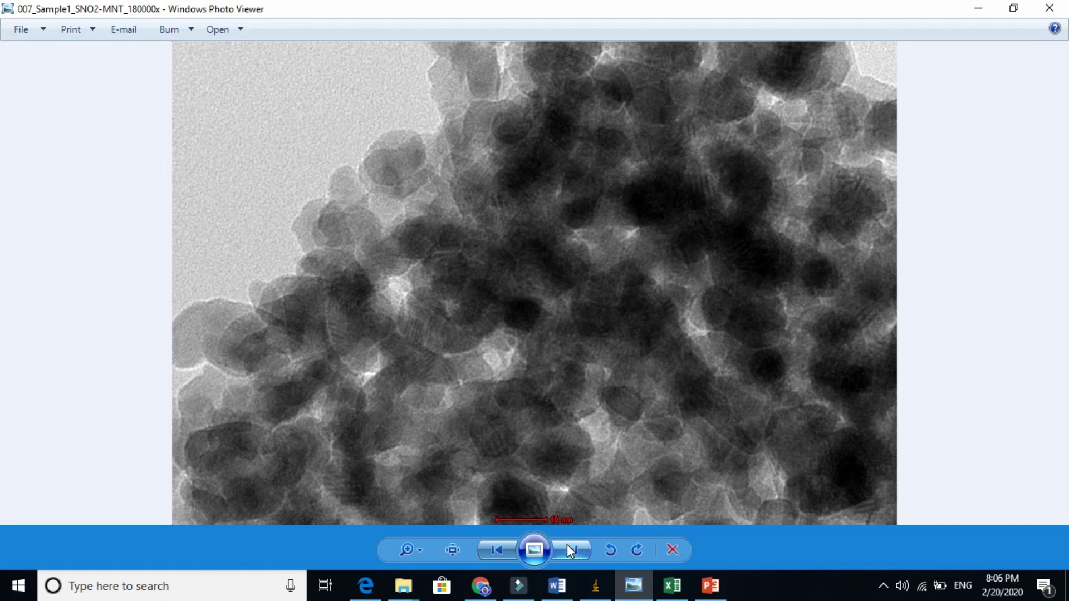
{"action": "left_click", "coordinate": [505, 551]}
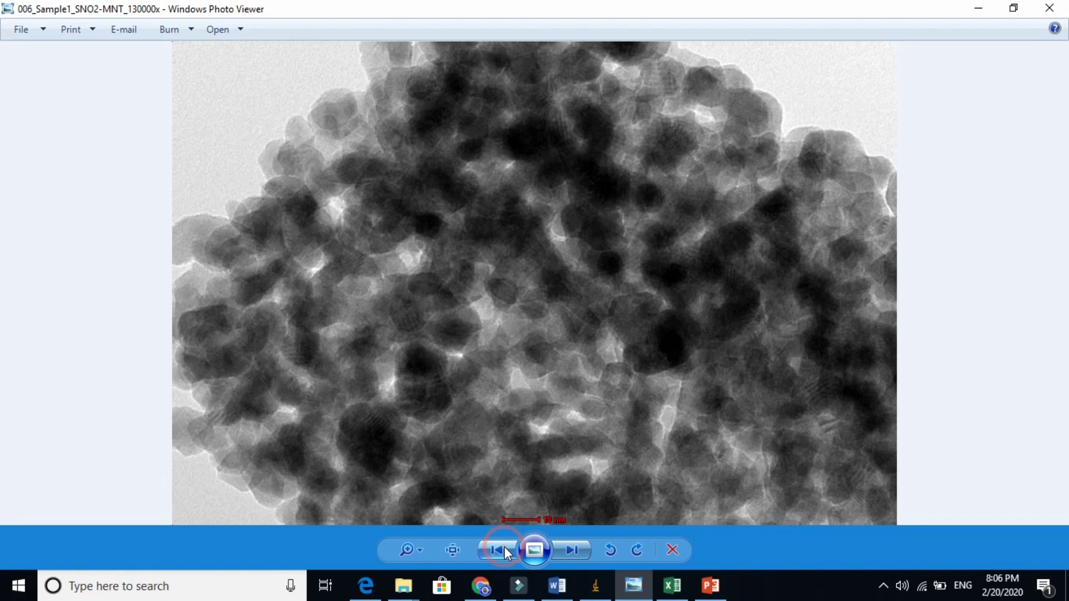
{"action": "double_click", "coordinate": [567, 548]}
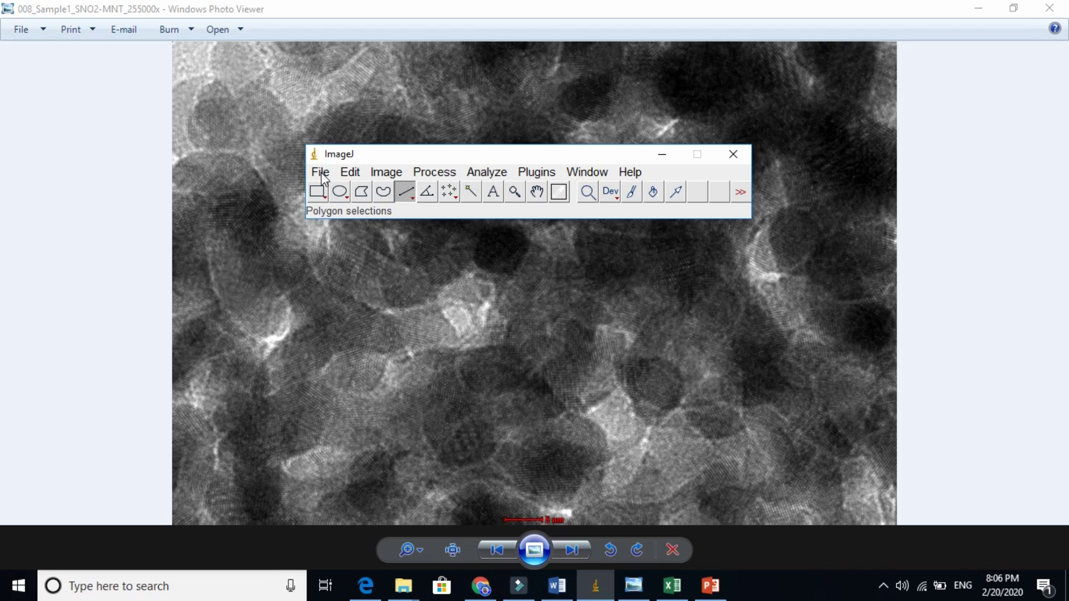
Close Photo Viewer and open ImageJ's File > Open dialog on the TEM sample images folder.
{"action": "left_click", "coordinate": [1049, 11]}
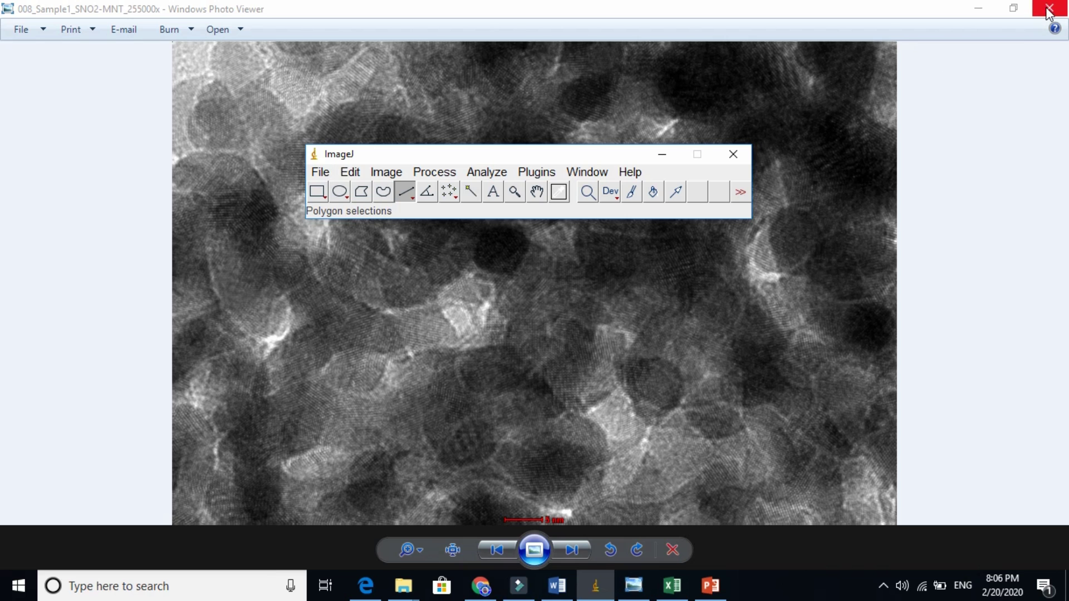
{"action": "left_click", "coordinate": [320, 173]}
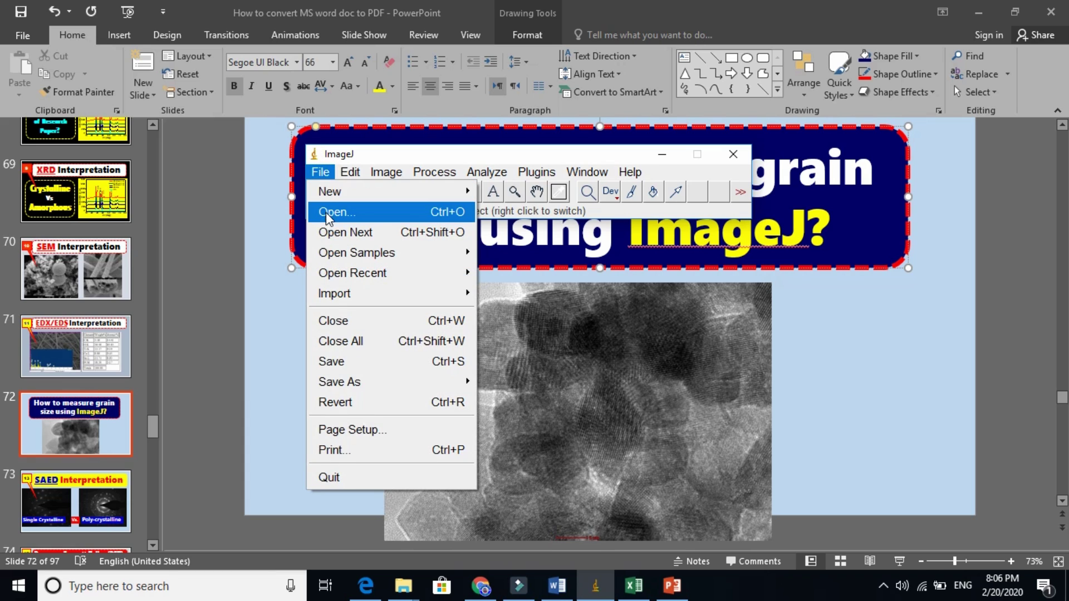
{"action": "mouse_move", "coordinate": [384, 170]}
{"action": "mouse_move", "coordinate": [320, 174]}
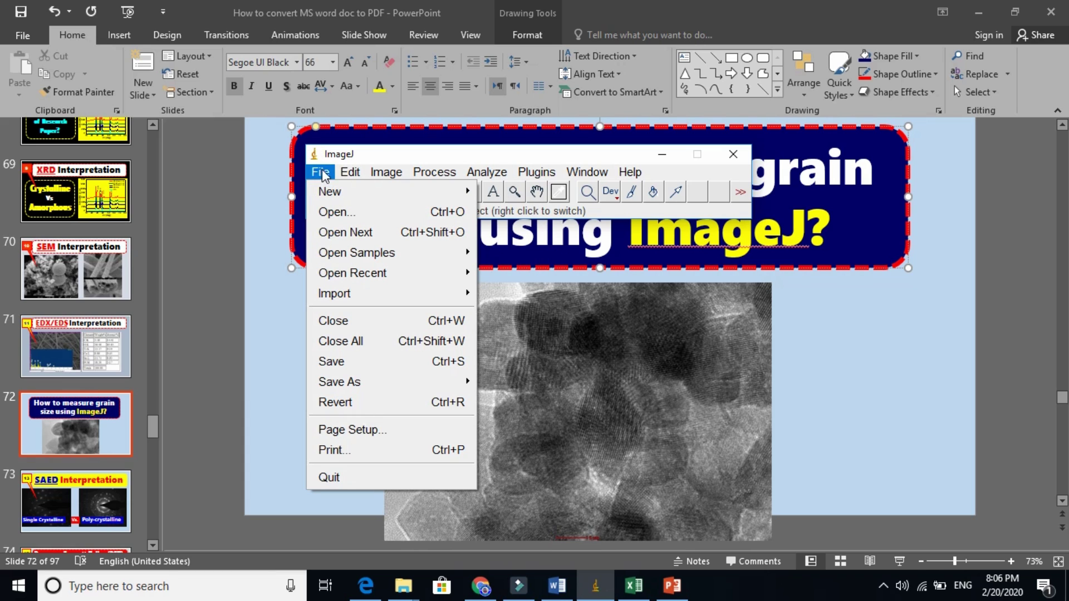
{"action": "left_click", "coordinate": [330, 212]}
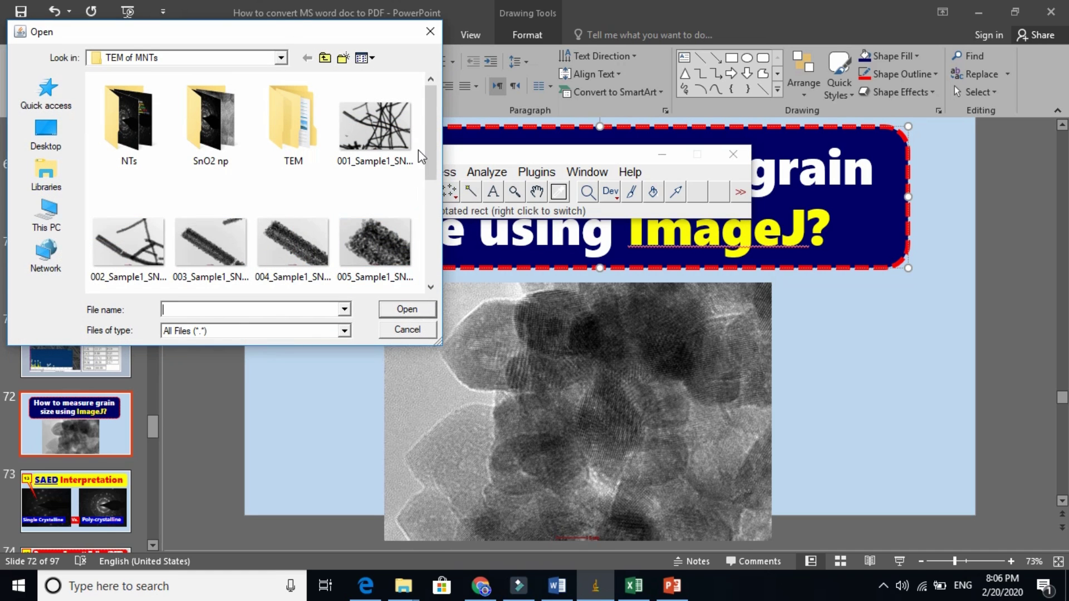
{"action": "left_click_drag", "start_coordinate": [430, 149], "coordinate": [432, 215]}
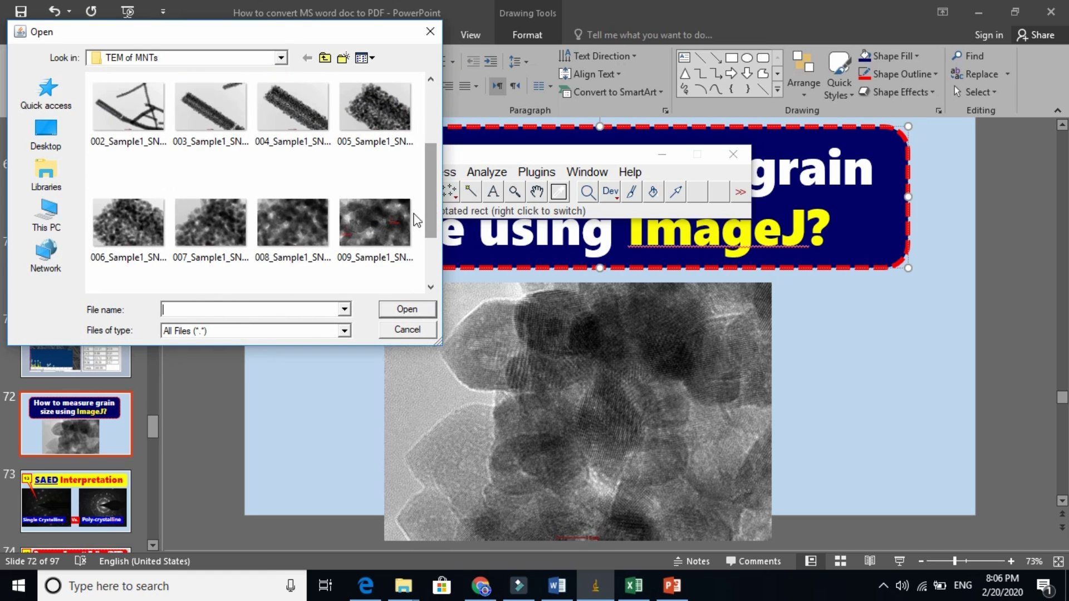
Open 008_Sample1_SNO2-MNT_255000x.tif and move its window to the top-left.
{"action": "double_click", "coordinate": [286, 231]}
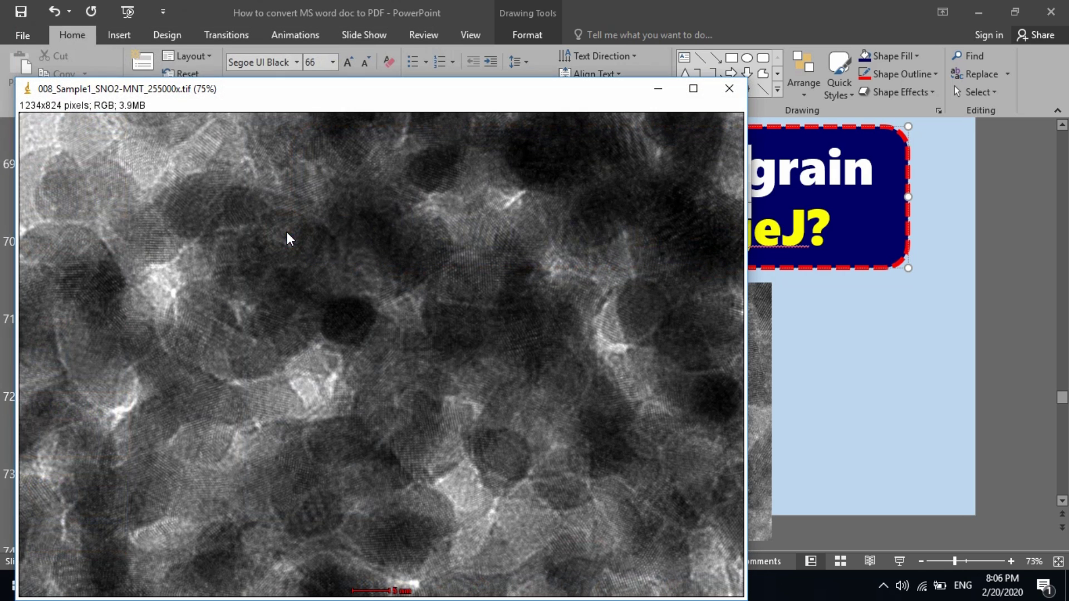
{"action": "left_click", "coordinate": [483, 98]}
{"action": "left_click_drag", "start_coordinate": [484, 98], "coordinate": [467, 36]}
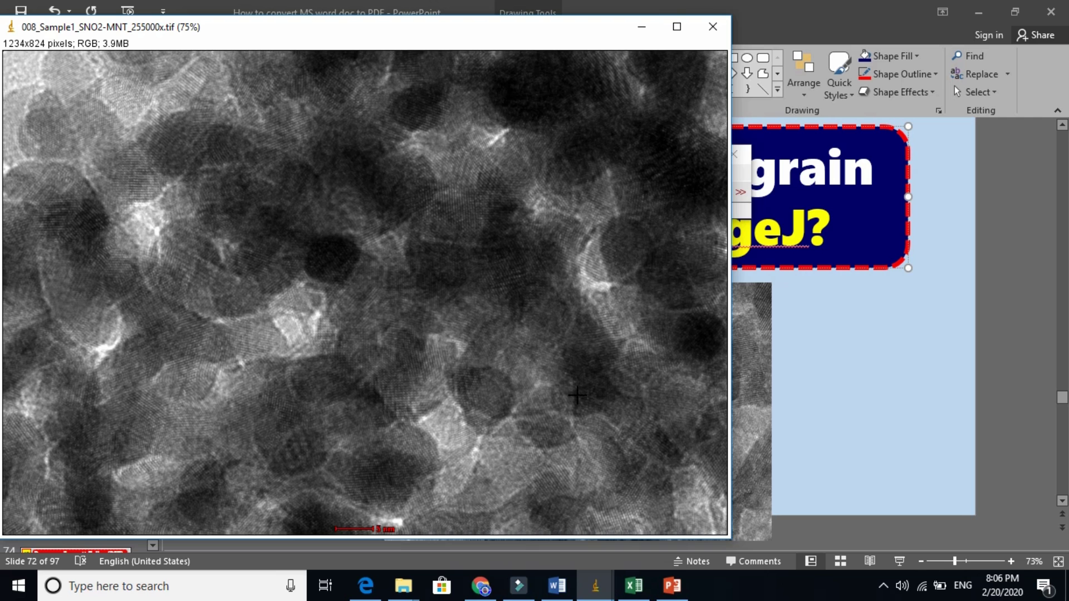
Zoom the image back out so the 5 nm scale bar shows, then reposition the window.
{"action": "scroll", "coordinate": [577, 395], "scroll_direction": "up", "scroll_amount": 2}
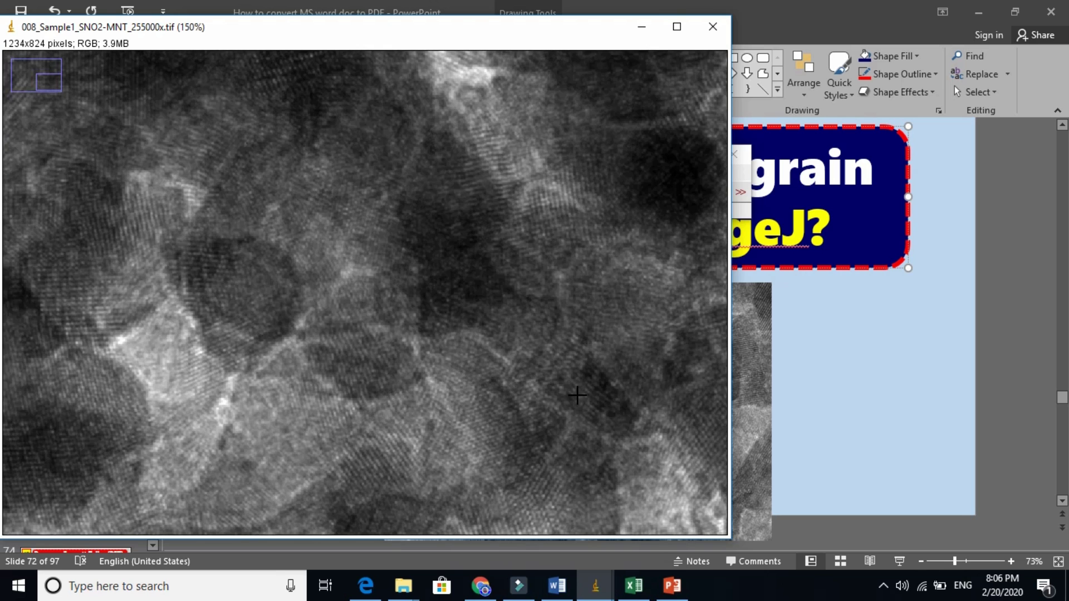
{"action": "mouse_move", "coordinate": [540, 406]}
{"action": "left_mouse_down"}
{"action": "mouse_move", "coordinate": [561, 310]}
{"action": "mouse_move", "coordinate": [534, 432]}
{"action": "mouse_move", "coordinate": [537, 410]}
{"action": "left_mouse_up"}
{"action": "key", "text": "minus"}
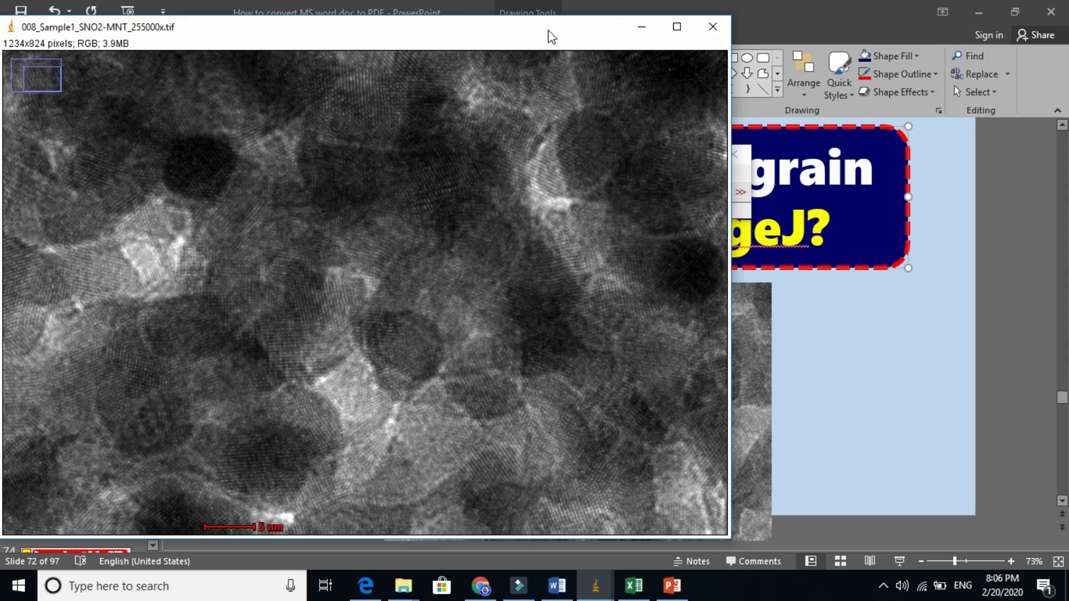
{"action": "left_click_drag", "start_coordinate": [547, 31], "coordinate": [355, 57]}
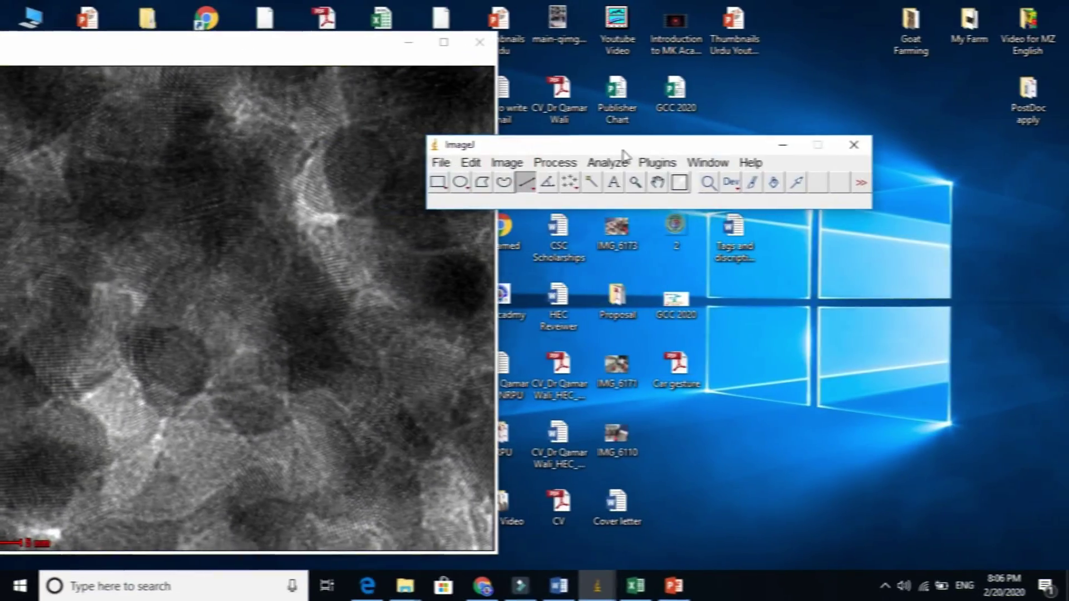
Trace a 65-pixel horizontal line along the red 5 nm scale bar.
{"action": "left_click_drag", "start_coordinate": [623, 155], "coordinate": [703, 143]}
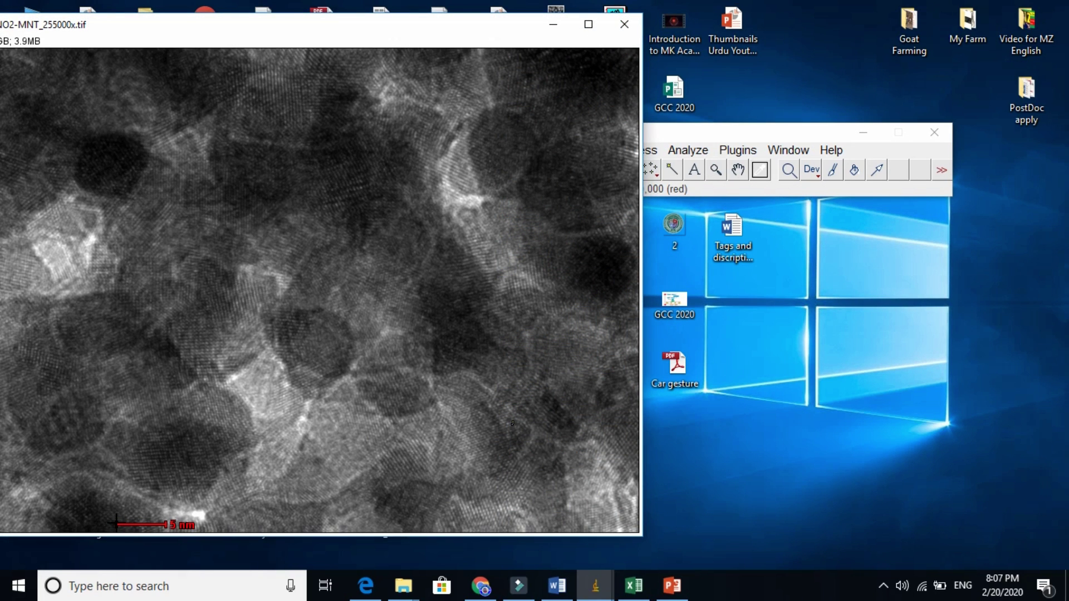
{"action": "mouse_move", "coordinate": [116, 523]}
{"action": "left_mouse_down"}
{"action": "mouse_move", "coordinate": [164, 523]}
{"action": "mouse_move", "coordinate": [117, 524]}
{"action": "left_mouse_up"}
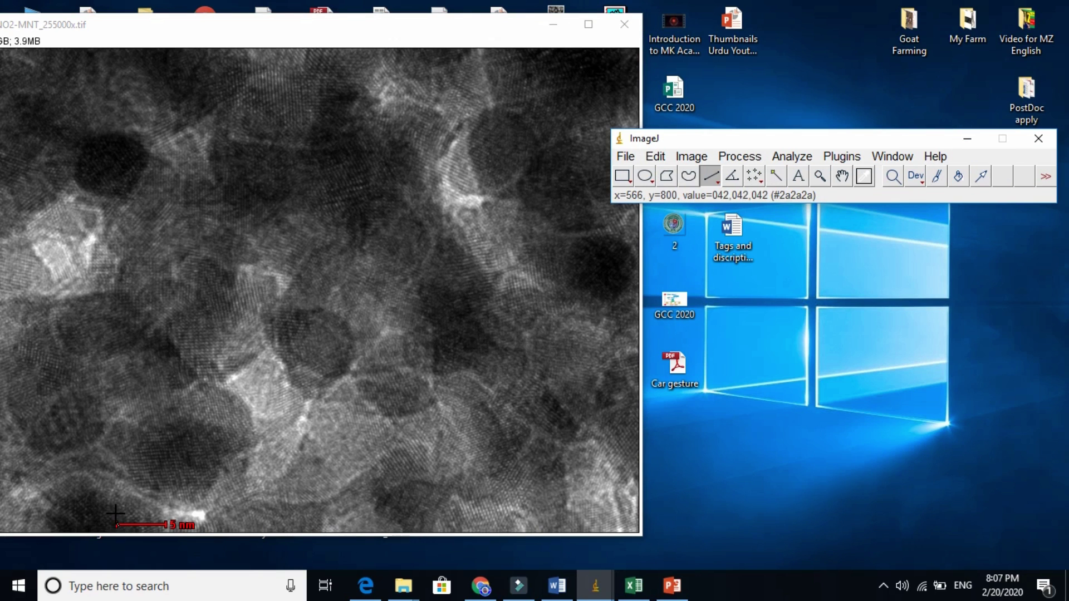
{"action": "left_click_drag", "start_coordinate": [115, 517], "coordinate": [166, 517]}
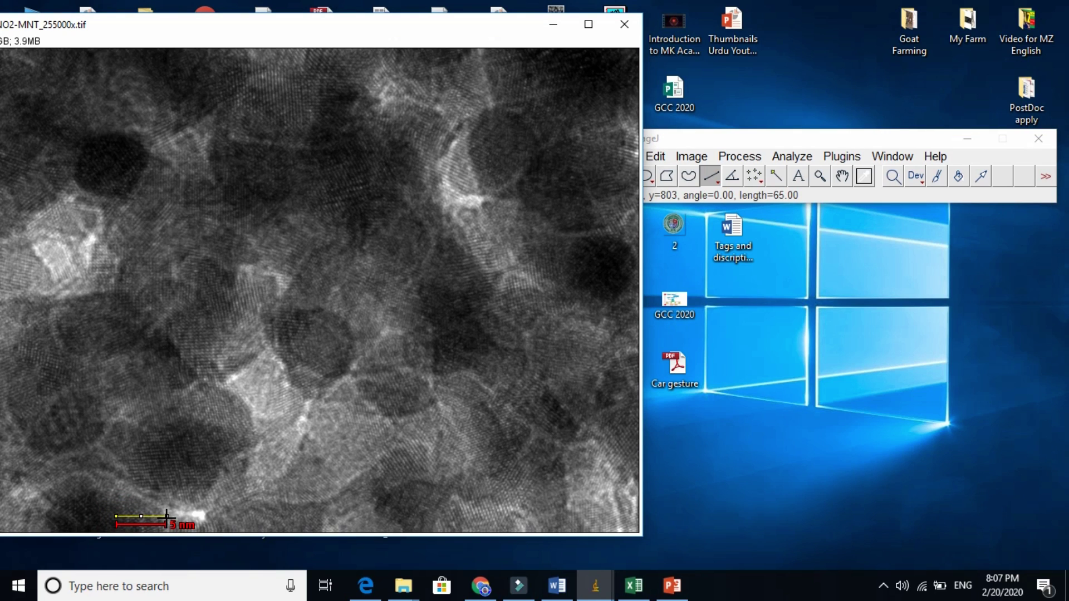
Set the scale to known distance 5 nm (13 pixels/nm), then maximize the image window.
{"action": "left_click", "coordinate": [791, 157]}
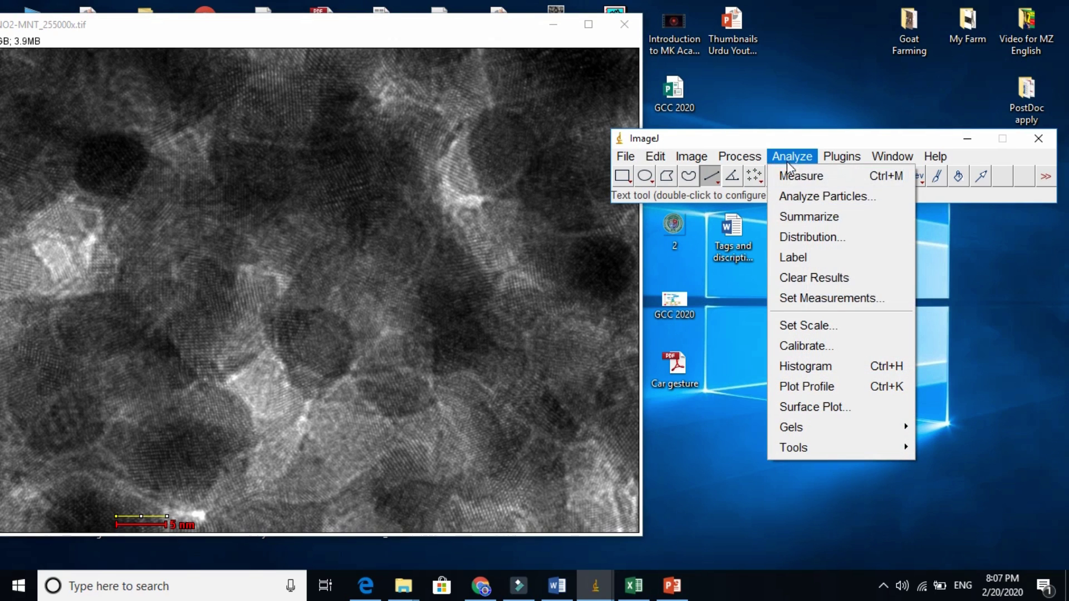
{"action": "left_click", "coordinate": [804, 326]}
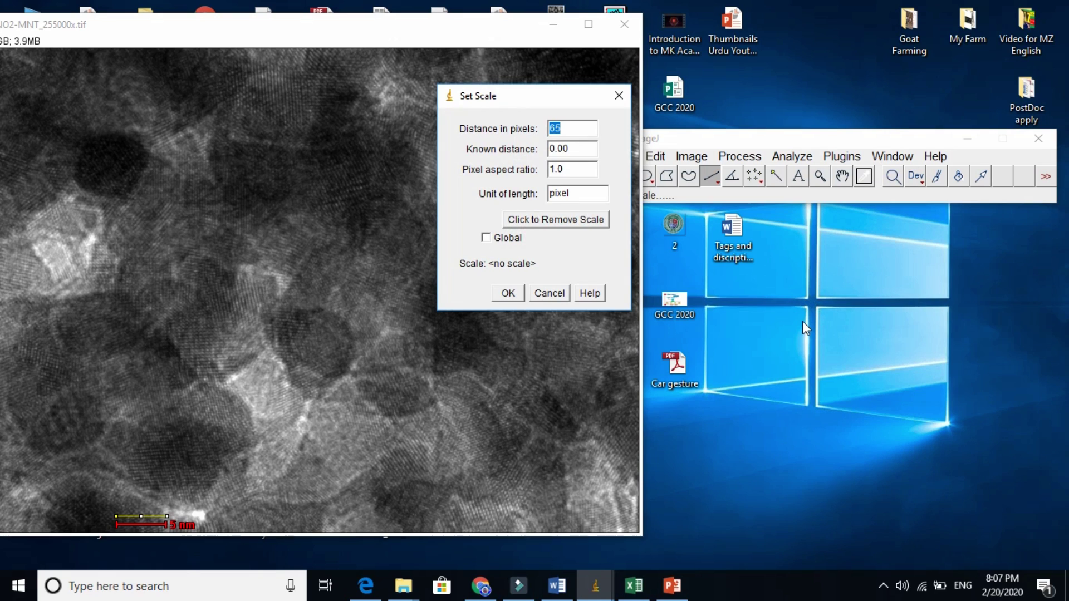
{"action": "double_click", "coordinate": [575, 148]}
{"action": "type", "text": "5"}
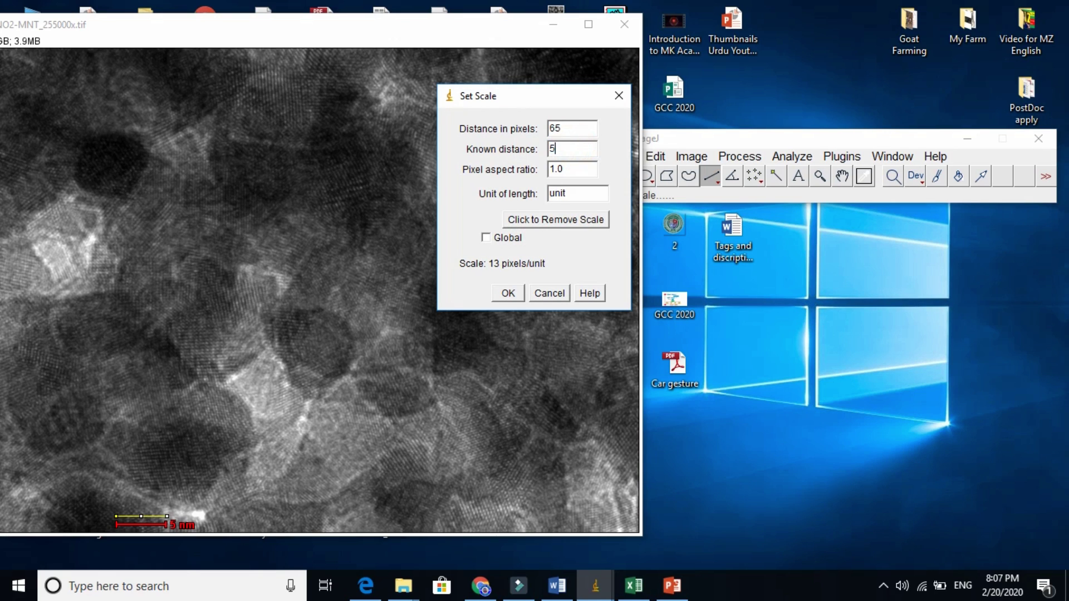
{"action": "double_click", "coordinate": [577, 193]}
{"action": "type", "text": "nm"}
{"action": "left_click", "coordinate": [507, 293]}
{"action": "left_click", "coordinate": [589, 24]}
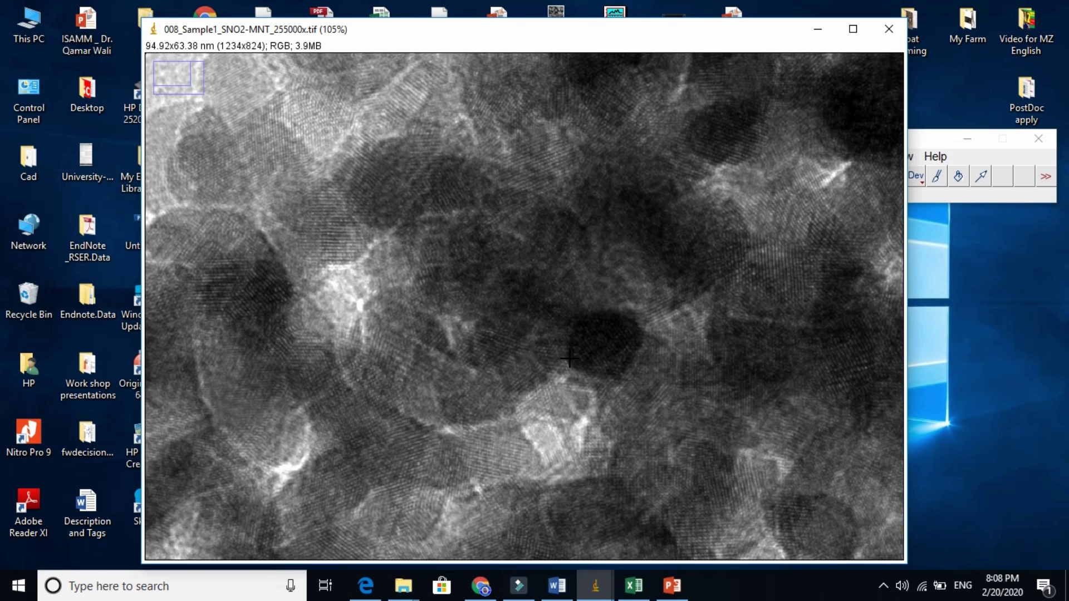
Measure a line across one dark grain, recording a 5.821 nm length.
{"action": "left_click_drag", "start_coordinate": [569, 359], "coordinate": [610, 318]}
{"action": "key", "text": "ctrl+m"}
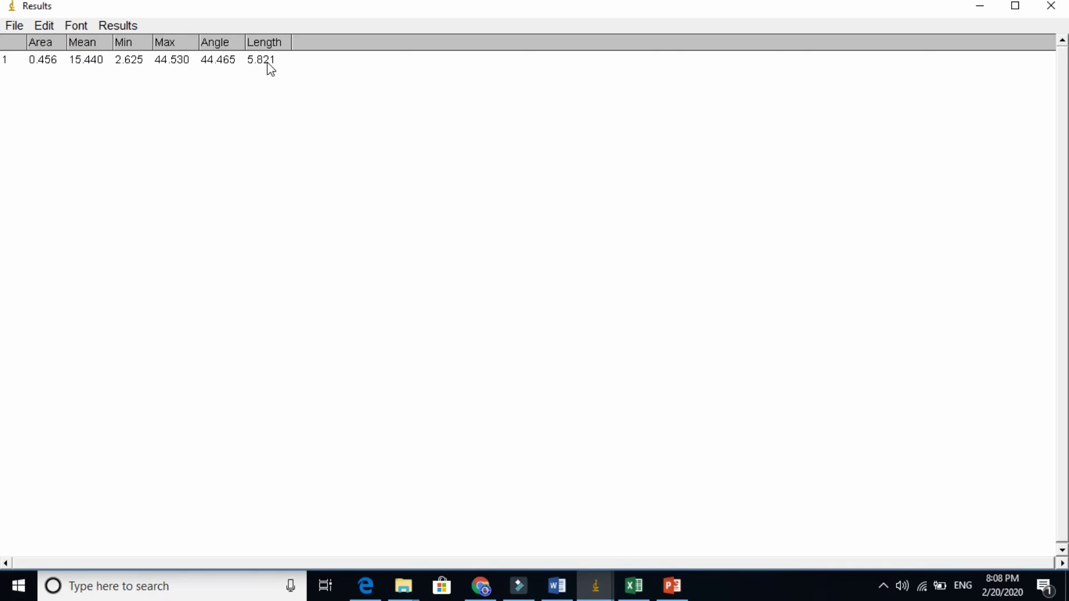
Hide the Results table and draw a diagonal line spanning a second dark grain.
{"action": "left_click", "coordinate": [981, 7]}
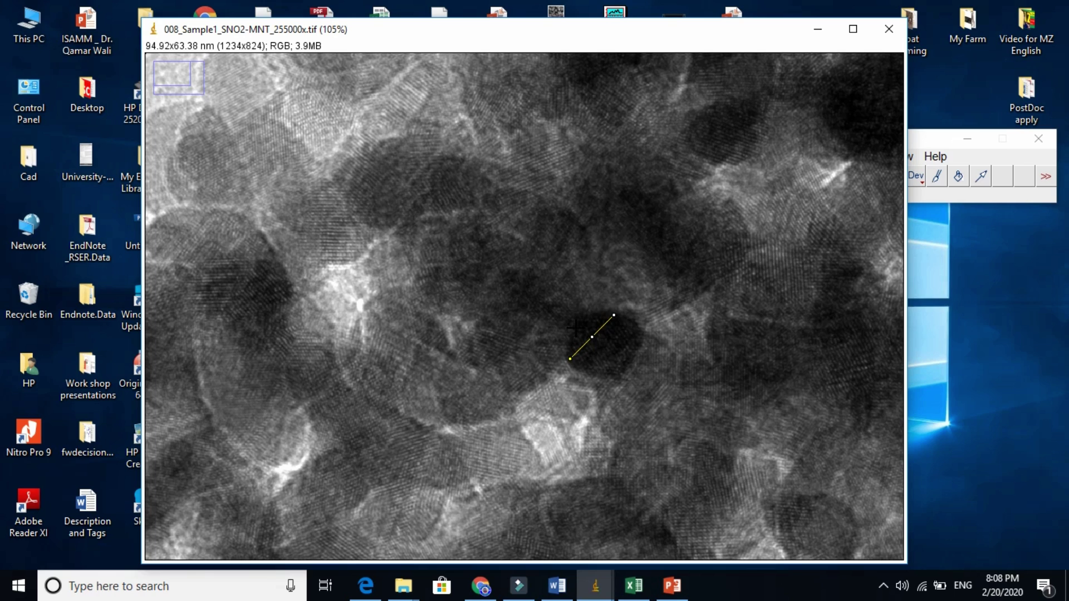
{"action": "left_click_drag", "start_coordinate": [577, 329], "coordinate": [619, 370]}
{"action": "left_click_drag", "start_coordinate": [631, 322], "coordinate": [582, 371]}
{"action": "left_click_drag", "start_coordinate": [606, 312], "coordinate": [607, 376]}
{"action": "left_click_drag", "start_coordinate": [570, 365], "coordinate": [616, 319]}
Copy all five grain measurement rows from the Results table and switch to the Excel workbook.
{"action": "mouse_move", "coordinate": [595, 586]}
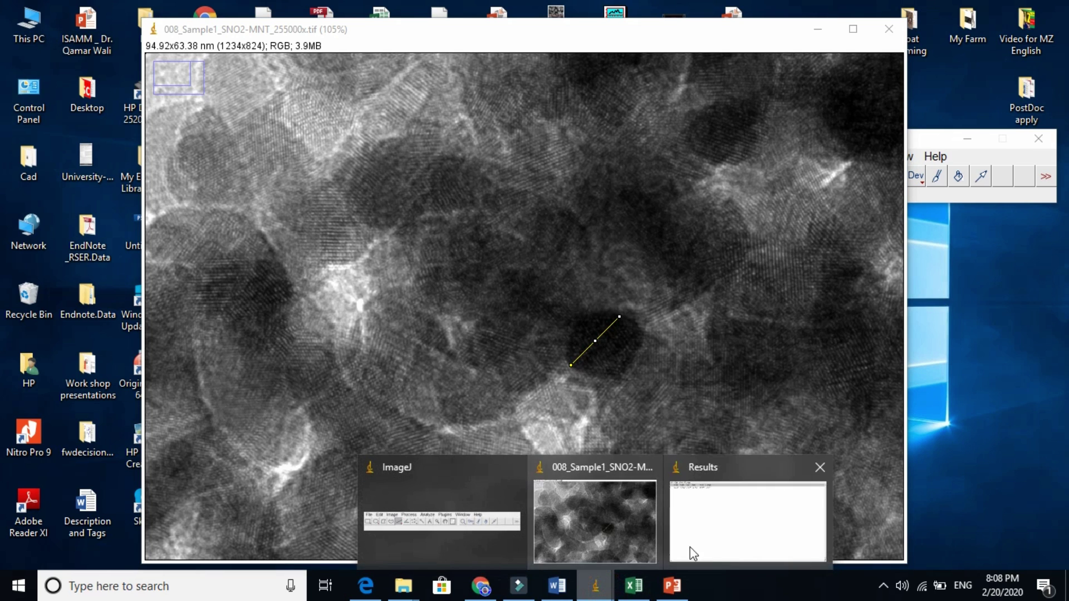
{"action": "left_click", "coordinate": [712, 536]}
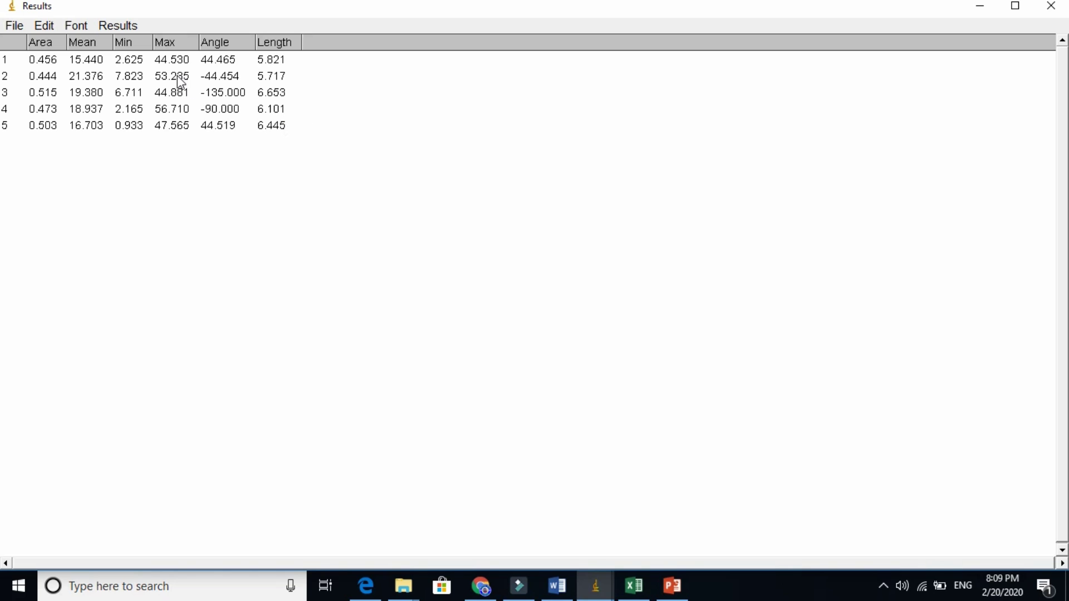
{"action": "left_click", "coordinate": [38, 25]}
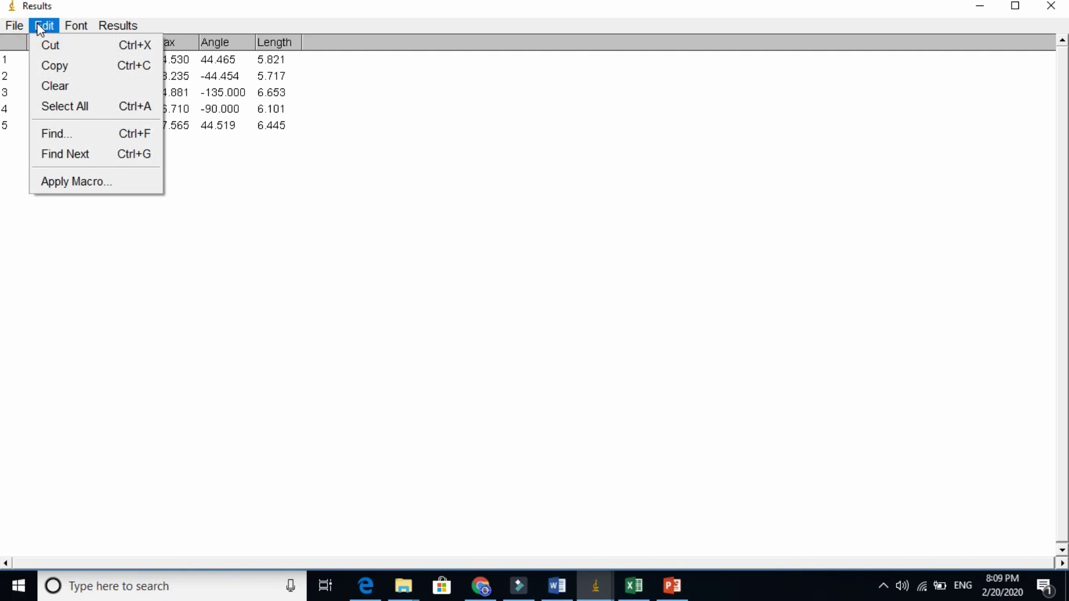
{"action": "left_click", "coordinate": [76, 108]}
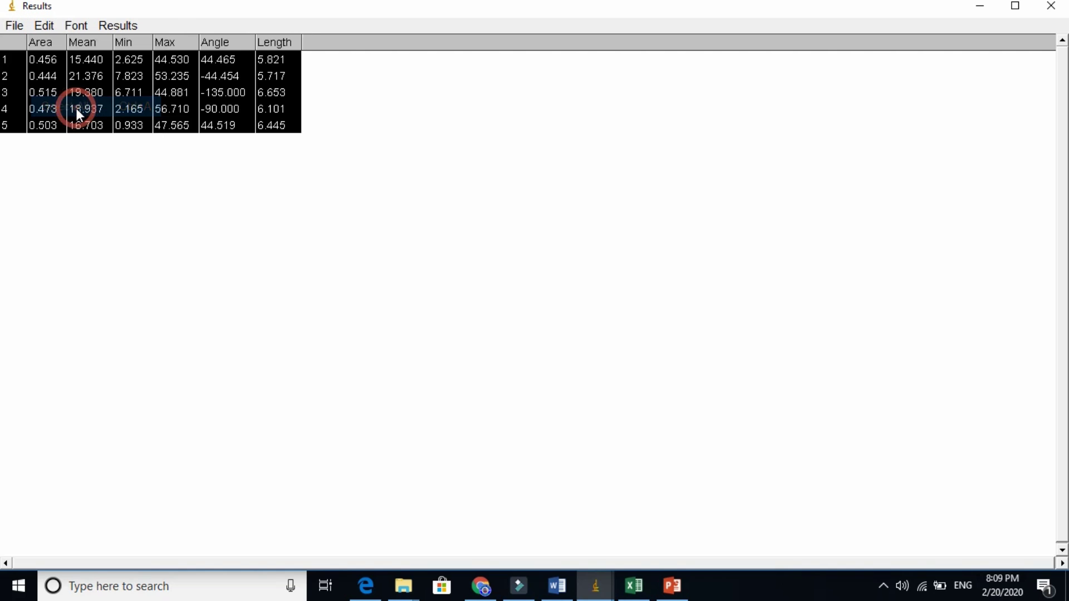
{"action": "left_click", "coordinate": [189, 116]}
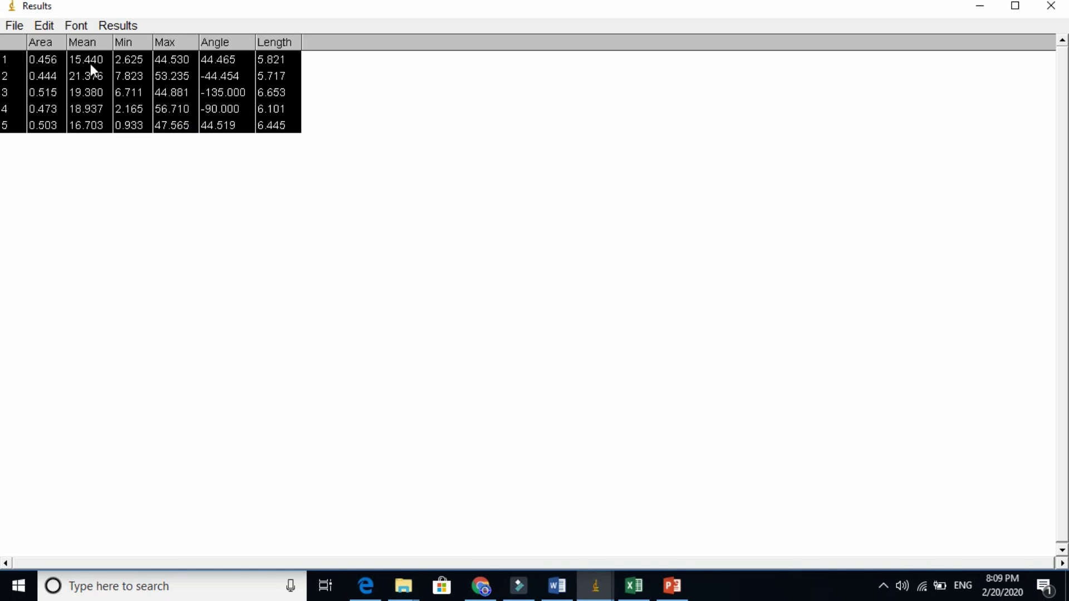
{"action": "left_click", "coordinate": [49, 28]}
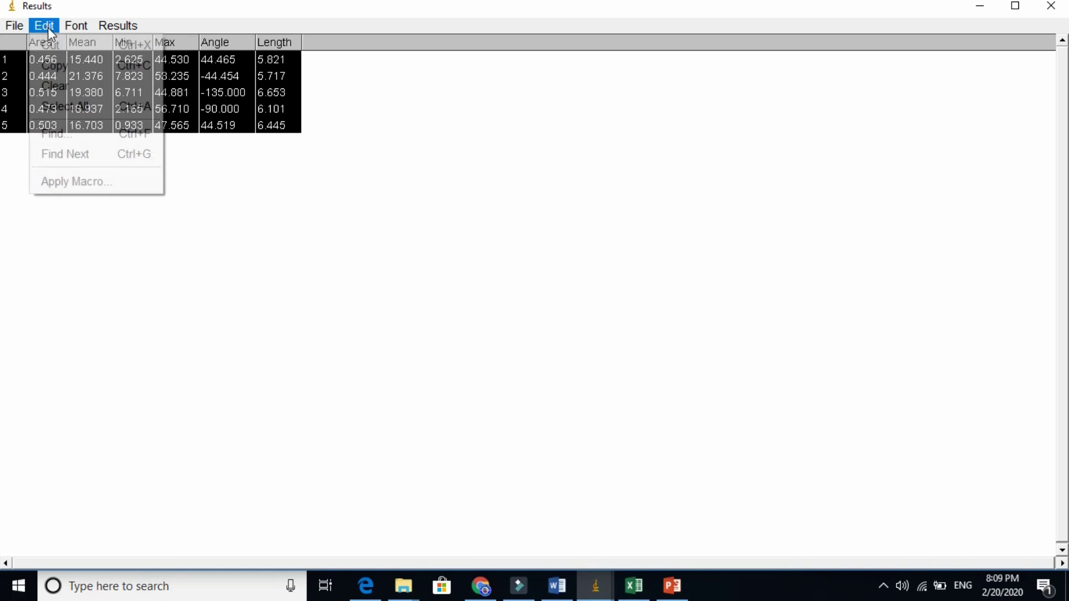
{"action": "left_click", "coordinate": [62, 65]}
{"action": "left_click", "coordinate": [634, 583]}
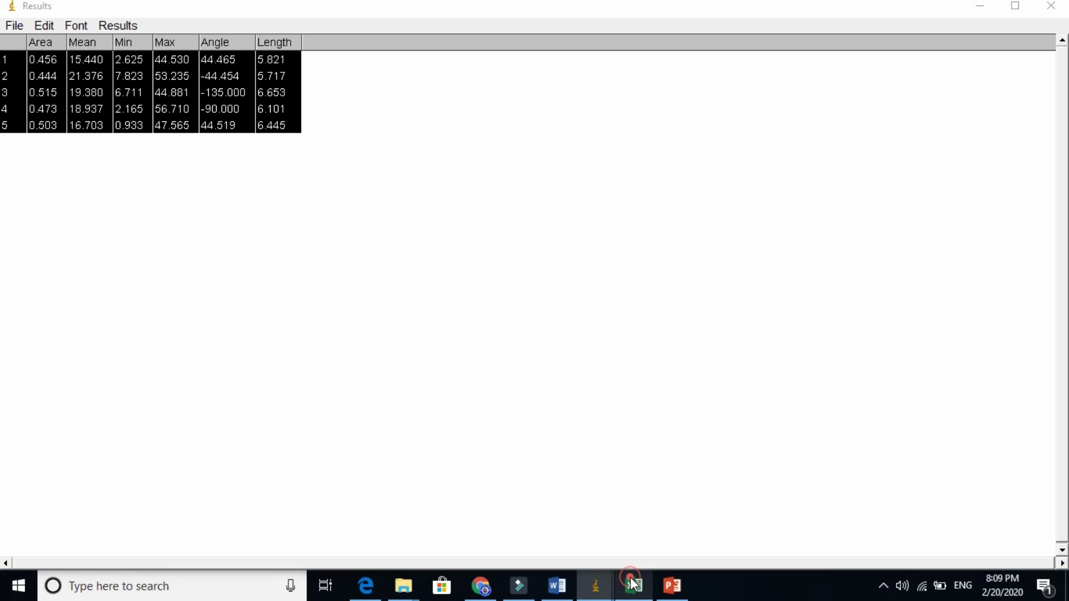
Paste the results at G2 and enter =AVERAGE(M2:M6) in M7.
{"action": "left_click", "coordinate": [329, 193]}
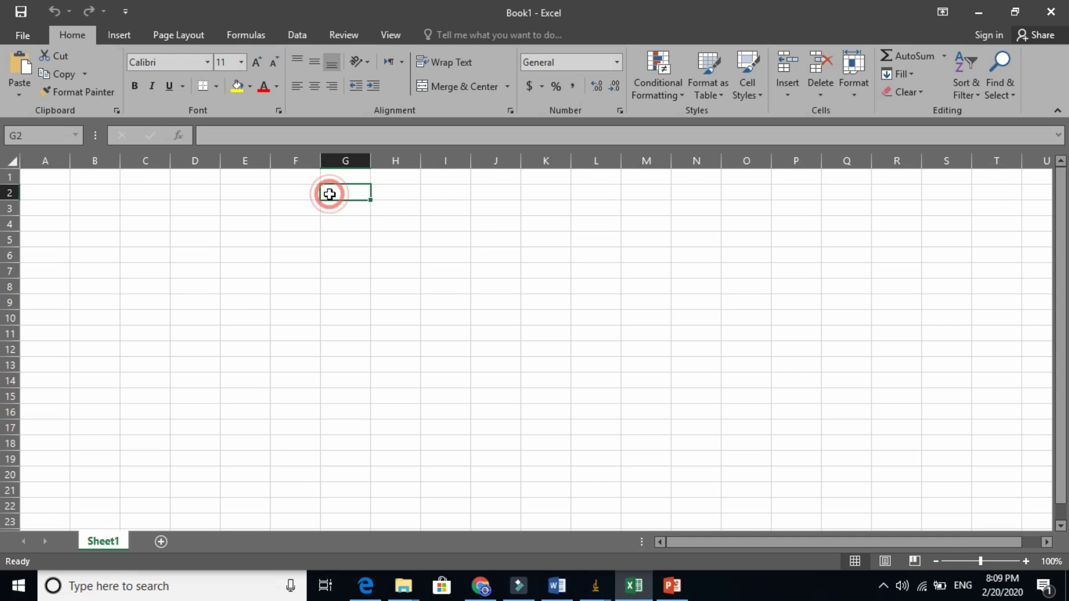
{"action": "key", "text": "ctrl+v"}
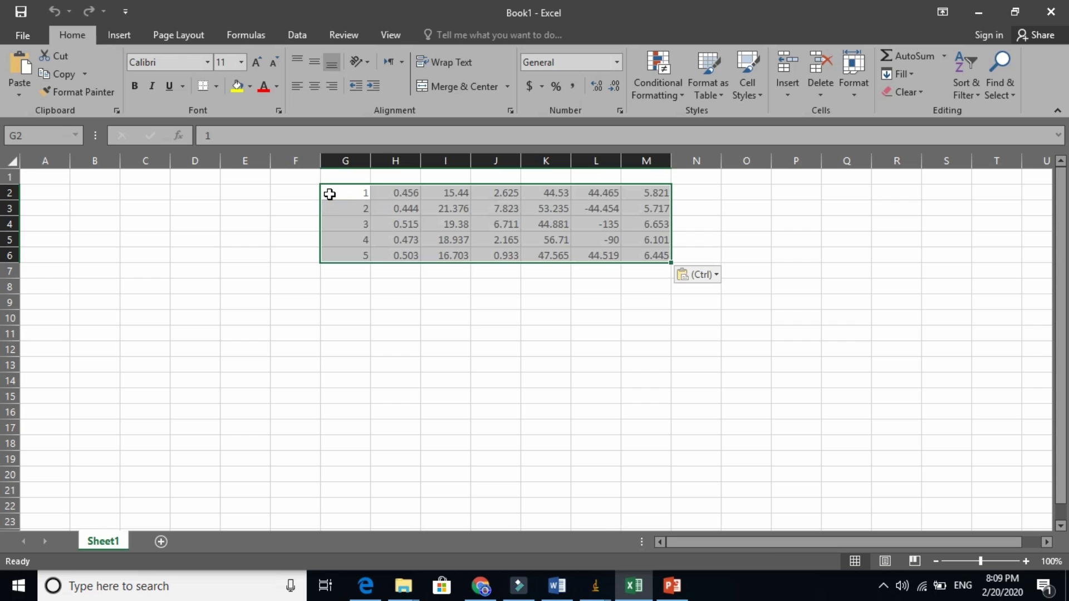
{"action": "left_click", "coordinate": [640, 274]}
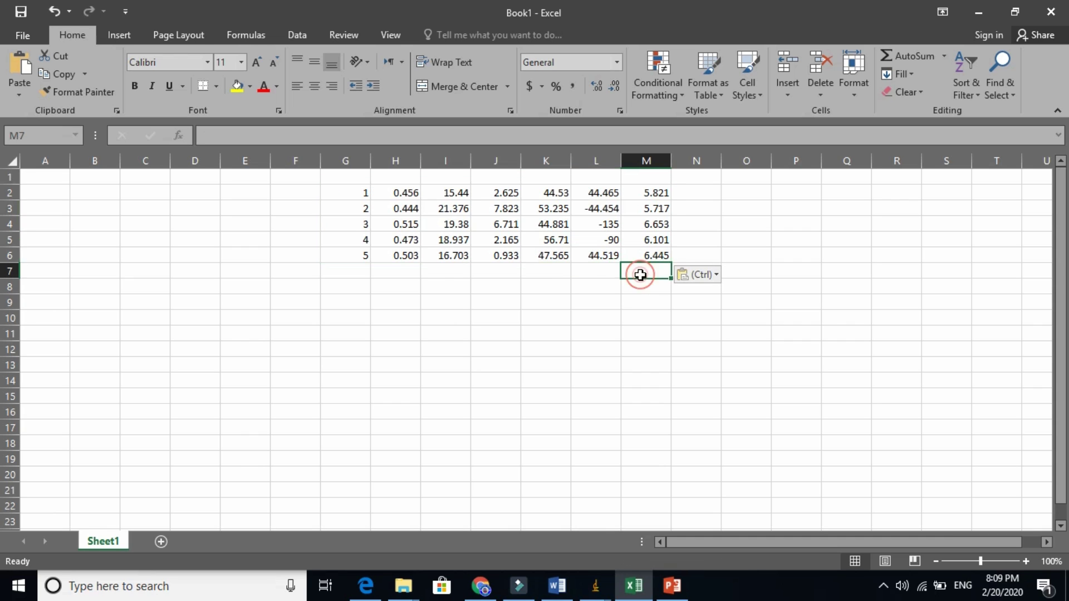
{"action": "type", "text": "=av"}
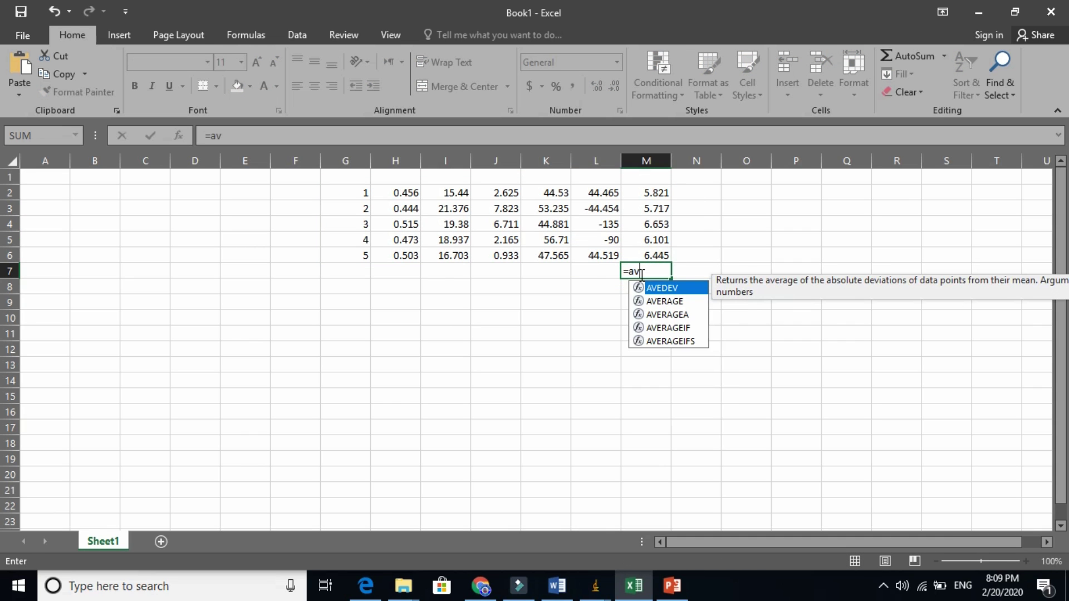
{"action": "double_click", "coordinate": [671, 302]}
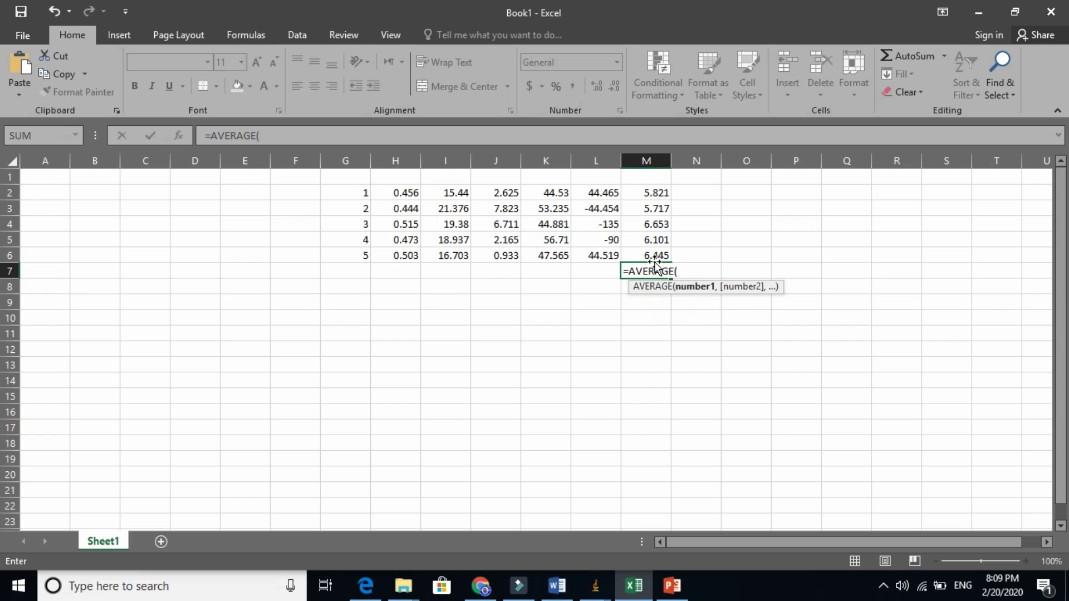
{"action": "left_click_drag", "start_coordinate": [654, 255], "coordinate": [653, 192]}
{"action": "key", "text": "Return"}
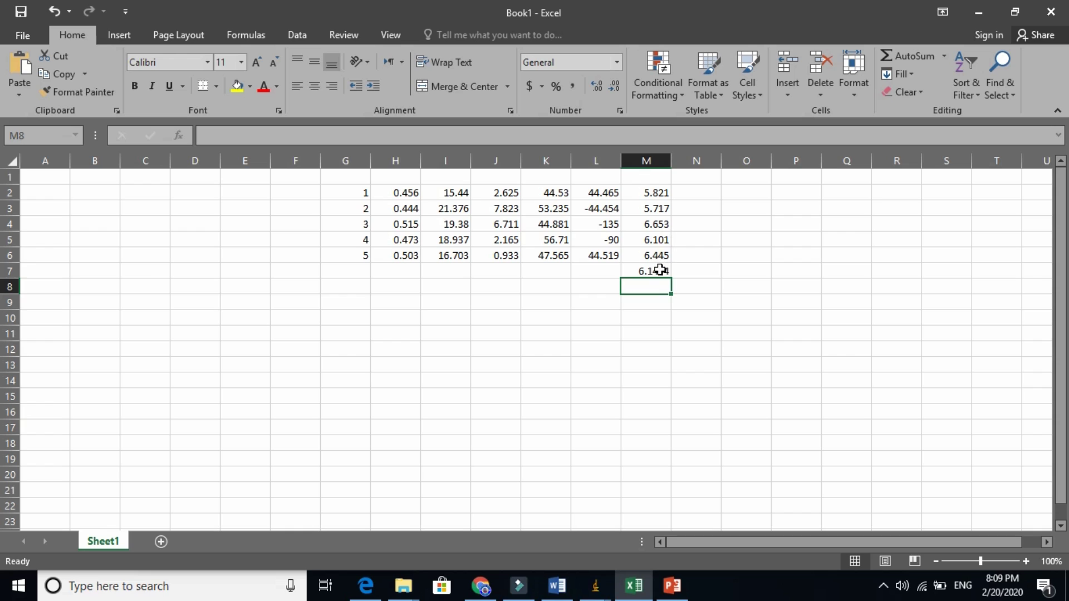
Format the 6.1474 average in M7 as bold red text.
{"action": "left_click", "coordinate": [658, 269]}
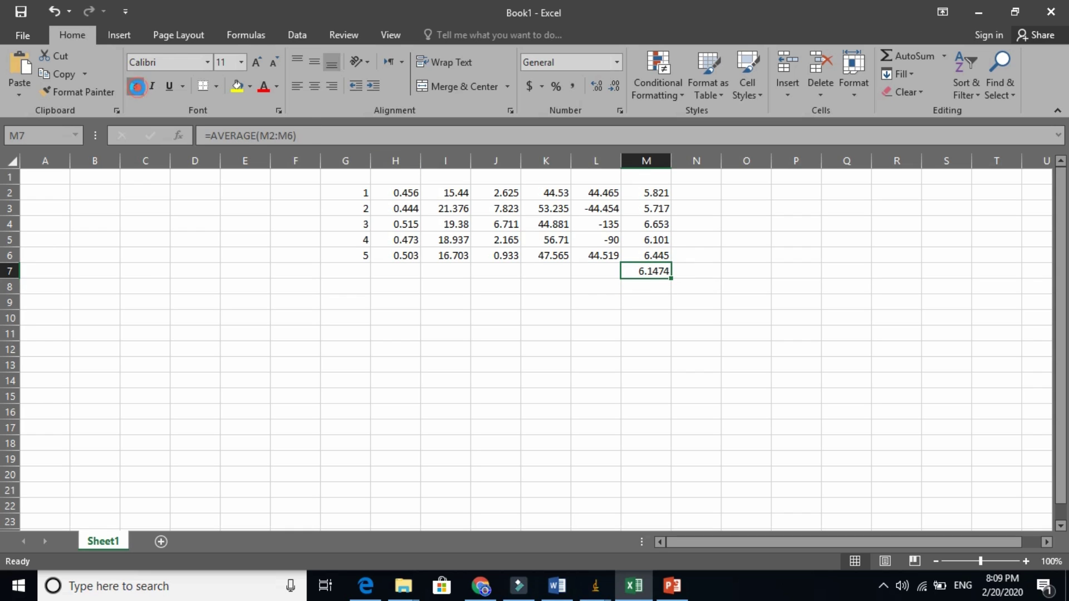
{"action": "left_click", "coordinate": [136, 86]}
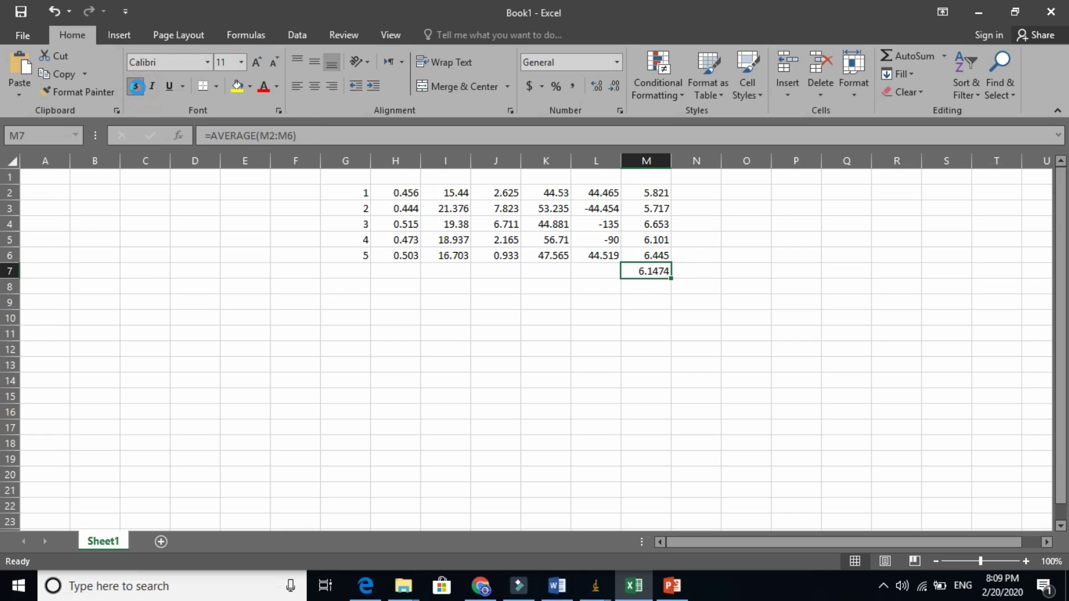
{"action": "left_click", "coordinate": [257, 87]}
Bring the TEM image window back in front at 75% zoom.
{"action": "mouse_move", "coordinate": [597, 588]}
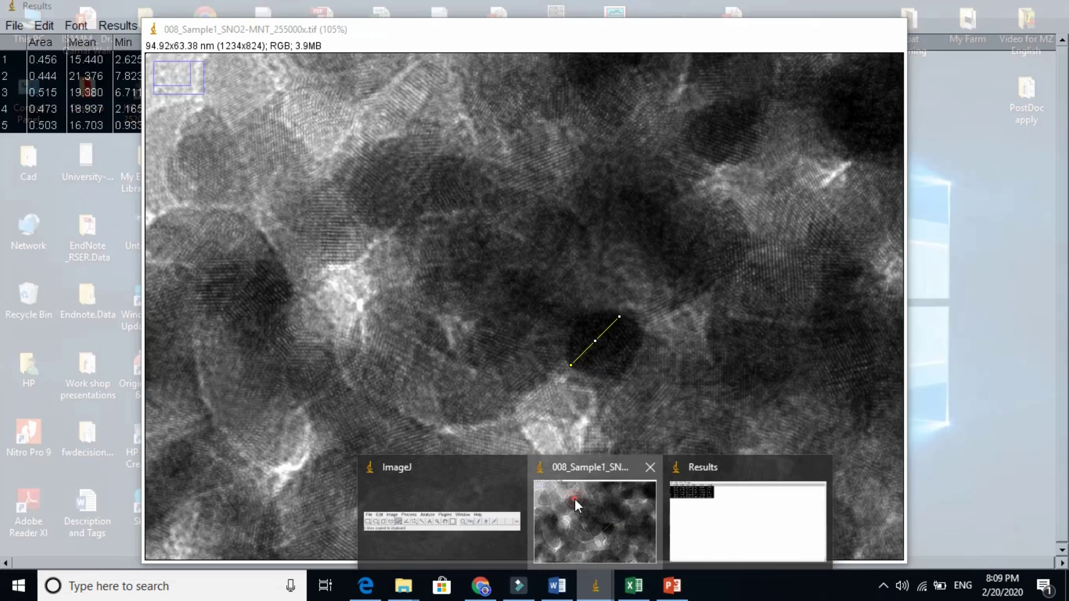
{"action": "left_click", "coordinate": [575, 499]}
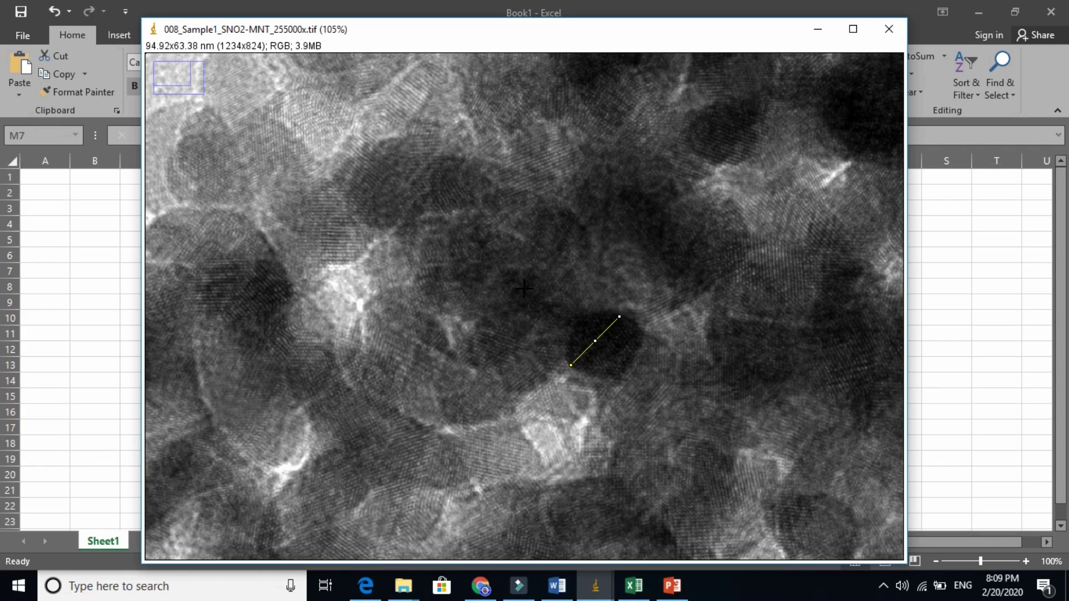
{"action": "key", "text": "minus"}
{"action": "key", "text": "minus"}
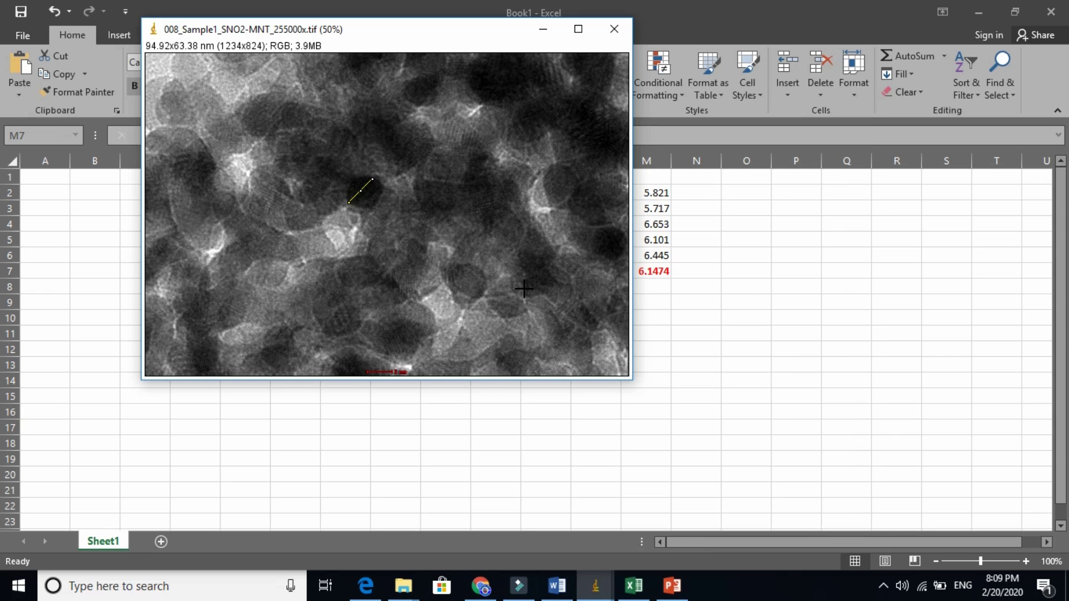
{"action": "key", "text": "plus"}
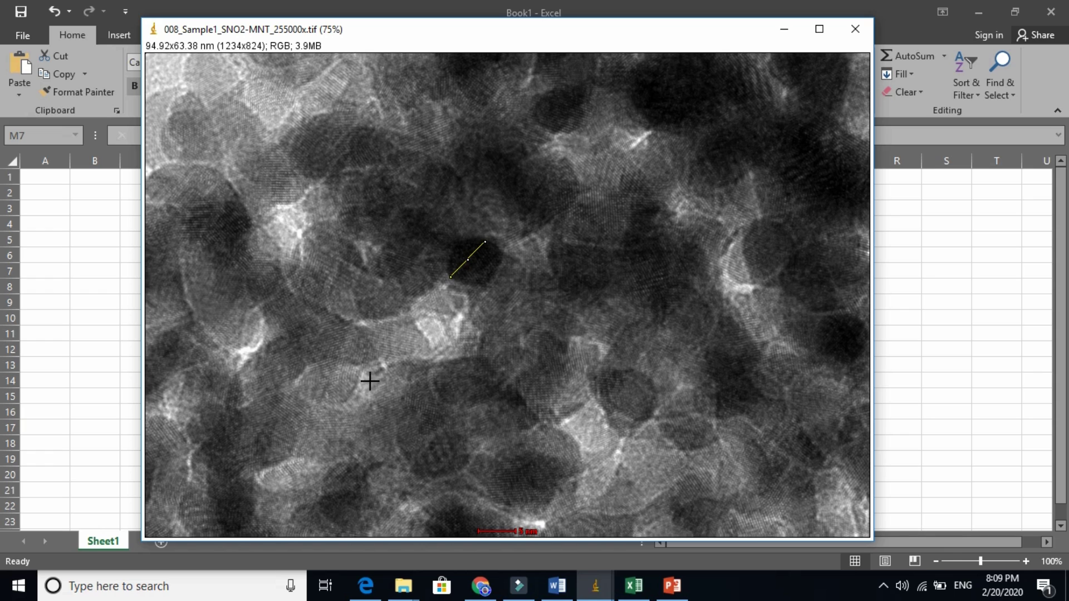
Clear the previous measurement line from the image and pick tools in the ImageJ toolbar.
{"action": "left_click", "coordinate": [403, 378]}
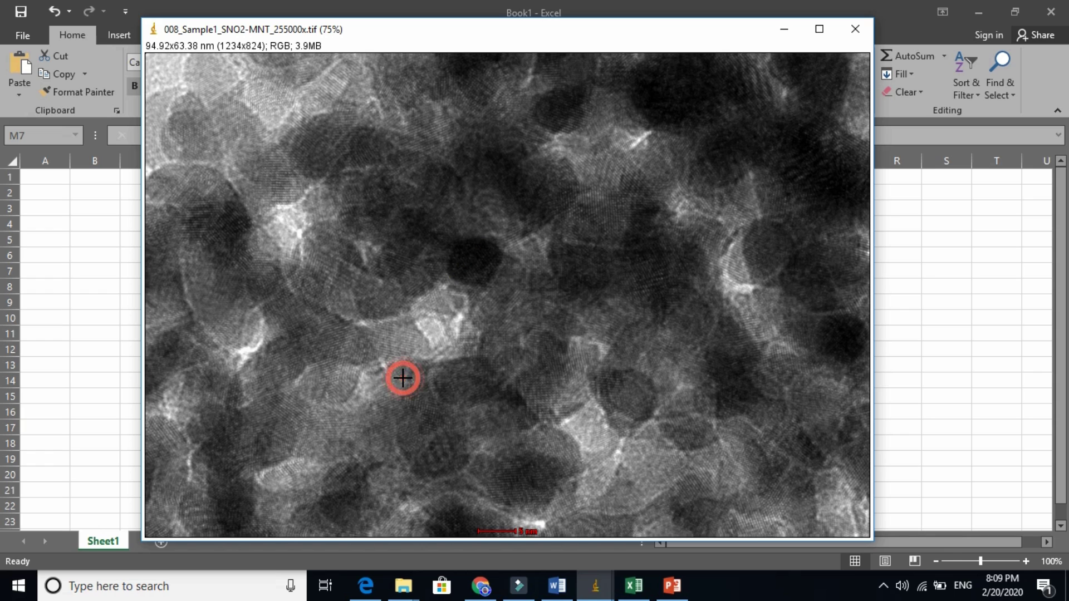
{"action": "left_click", "coordinate": [440, 378]}
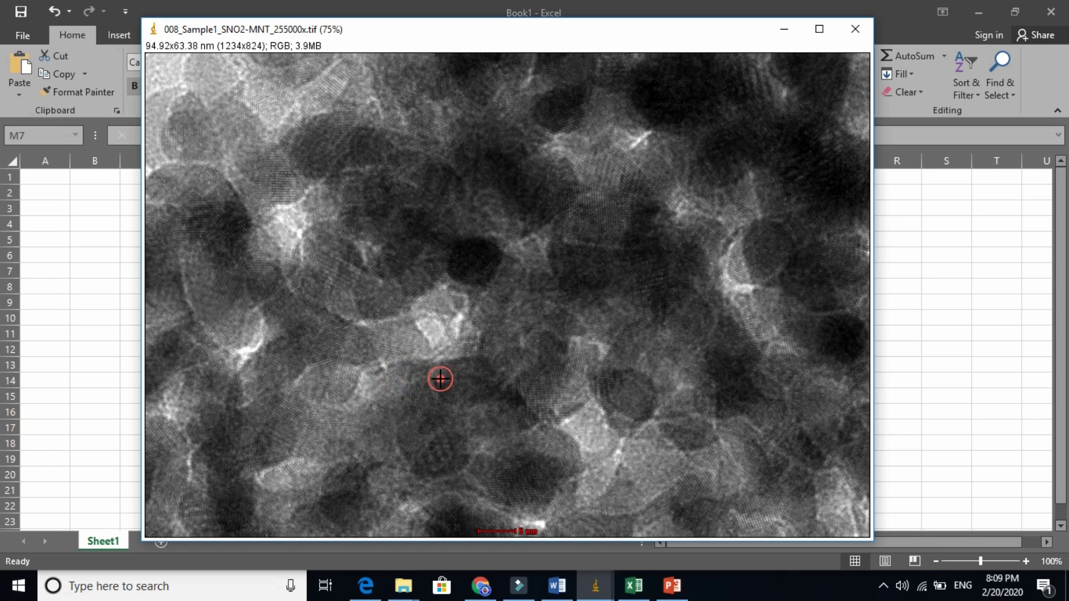
{"action": "left_click", "coordinate": [535, 382]}
{"action": "left_click", "coordinate": [230, 125]}
{"action": "left_click", "coordinate": [269, 103]}
{"action": "left_click", "coordinate": [320, 93]}
Measure a long horizontal line across the image top and check its 62.769 length in Results.
{"action": "mouse_move", "coordinate": [166, 140]}
{"action": "left_mouse_down"}
{"action": "mouse_move", "coordinate": [235, 116]}
{"action": "mouse_move", "coordinate": [708, 131]}
{"action": "mouse_move", "coordinate": [630, 141]}
{"action": "mouse_move", "coordinate": [645, 145]}
{"action": "left_mouse_up"}
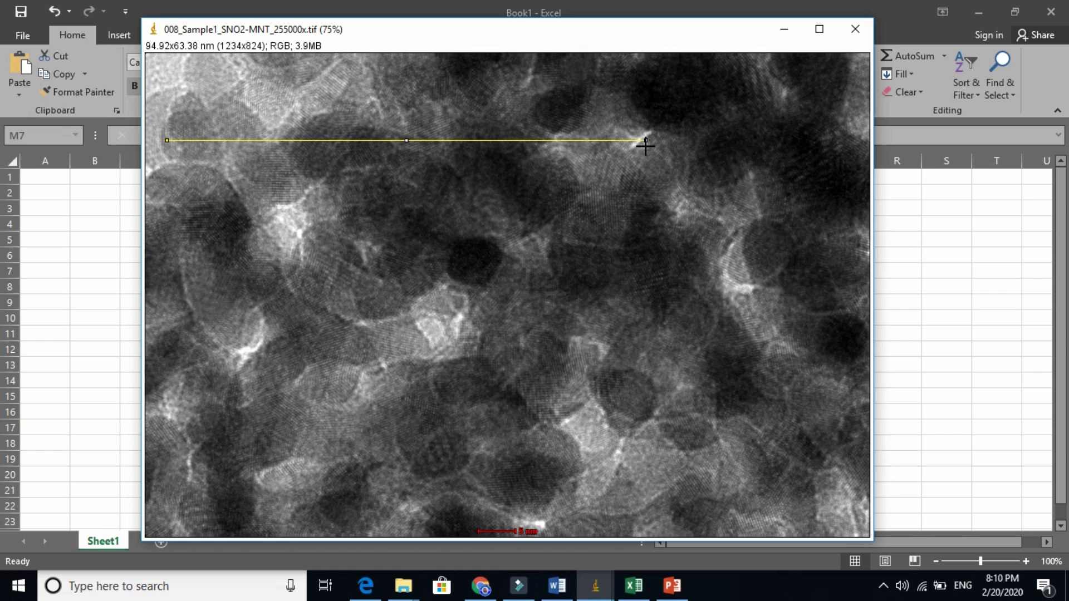
{"action": "left_click_drag", "start_coordinate": [646, 146], "coordinate": [646, 145]}
{"action": "left_click", "coordinate": [600, 591]}
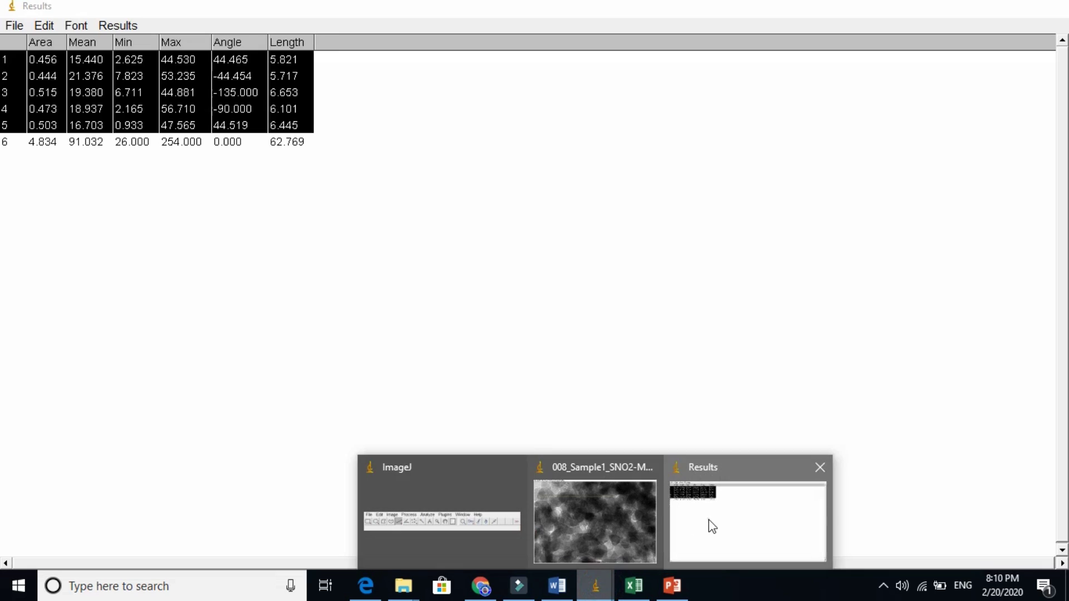
{"action": "left_click", "coordinate": [708, 526]}
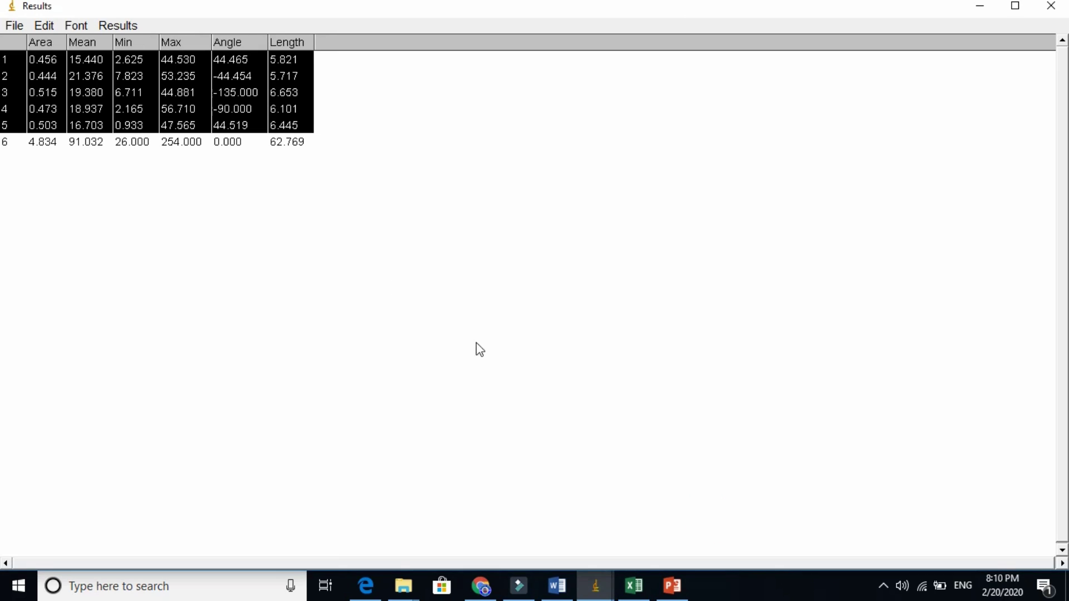
{"action": "left_click", "coordinate": [635, 587]}
Compute 62/7 in cell M12, then replace it with the grain size '8.2 nm'.
{"action": "left_click", "coordinate": [653, 344]}
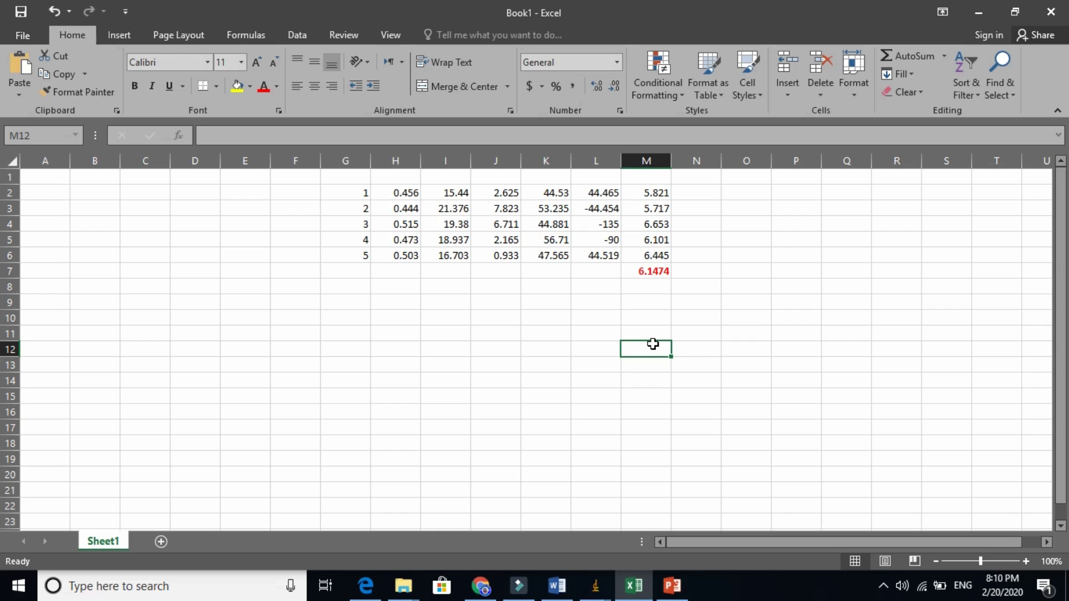
{"action": "type", "text": "62/7"}
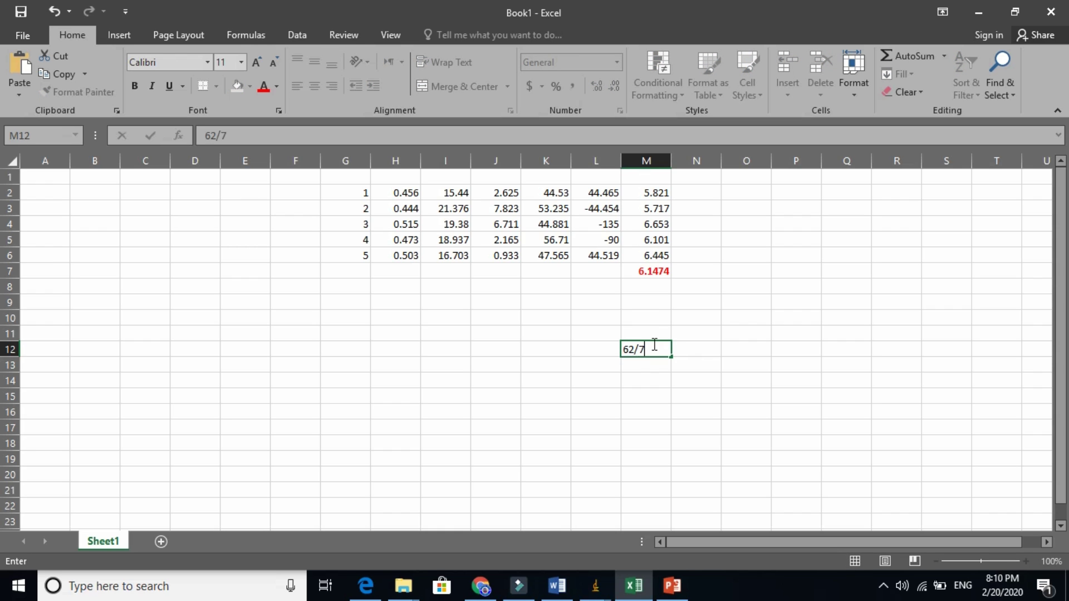
{"action": "key", "text": "Return"}
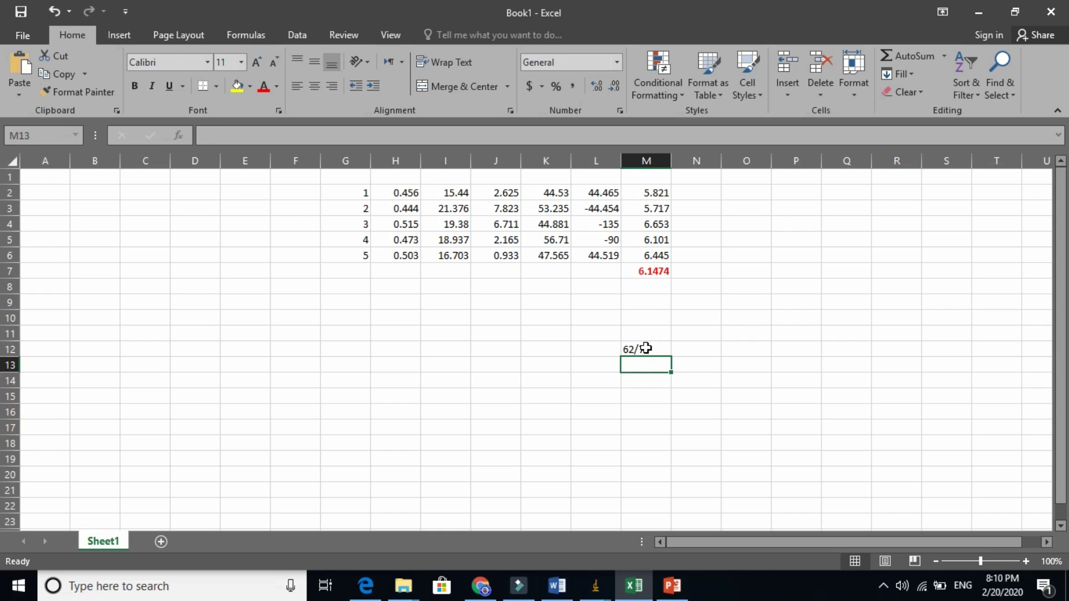
{"action": "double_click", "coordinate": [646, 348]}
{"action": "key", "text": "BackSpace"}
{"action": "key", "text": "BackSpace"}
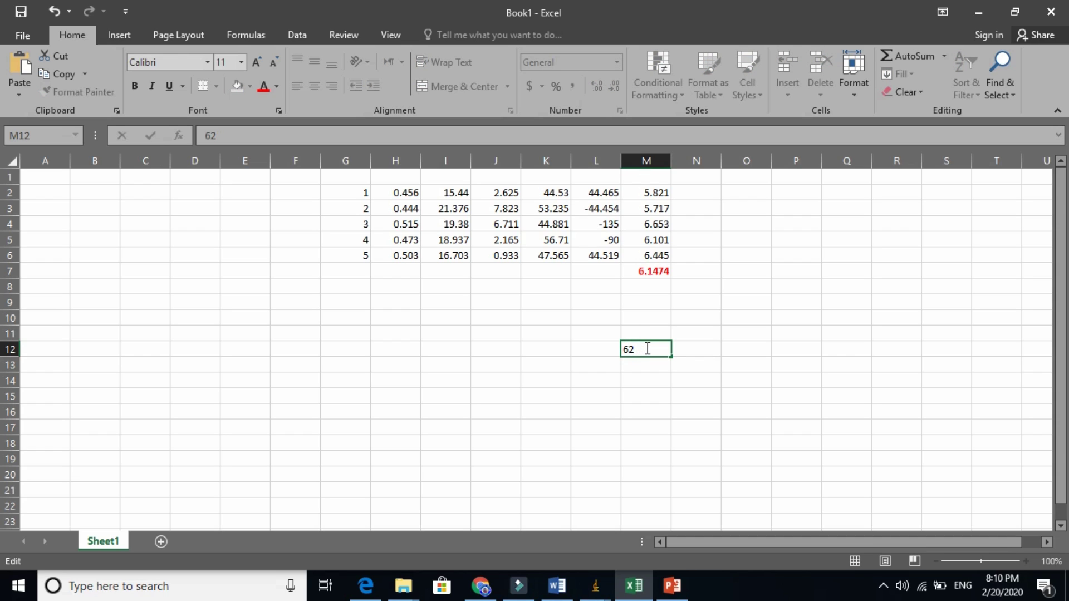
{"action": "key", "text": "BackSpace"}
{"action": "key", "text": "BackSpace"}
{"action": "type", "text": "8.2 nm"}
{"action": "left_click", "coordinate": [656, 380]}
{"action": "left_click", "coordinate": [635, 349]}
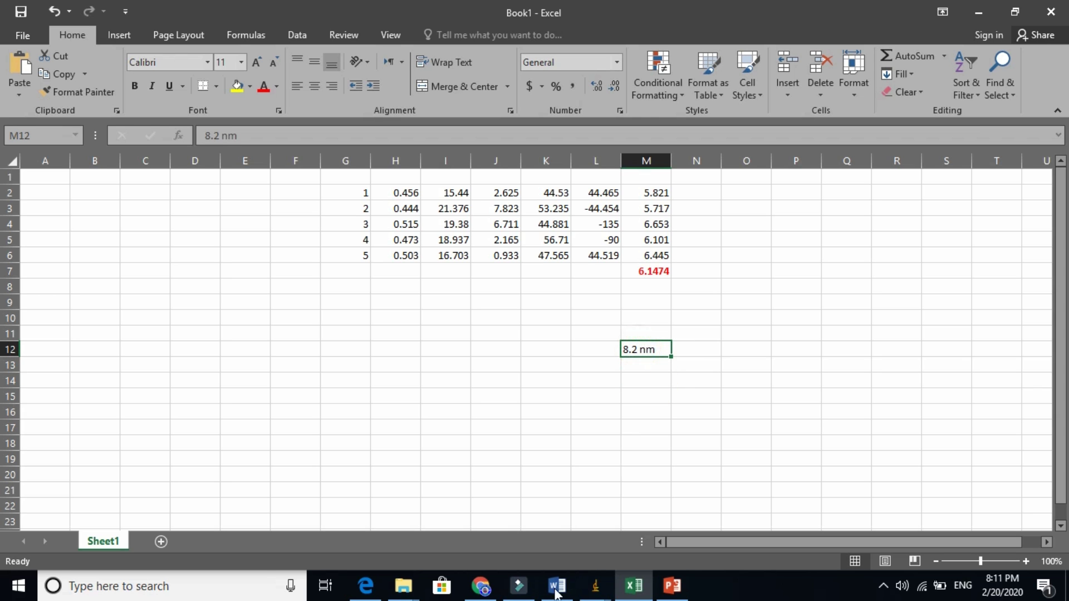
Return ImageJ's calibrated TEM image window, with its horizontal line, to the front.
{"action": "mouse_move", "coordinate": [596, 586]}
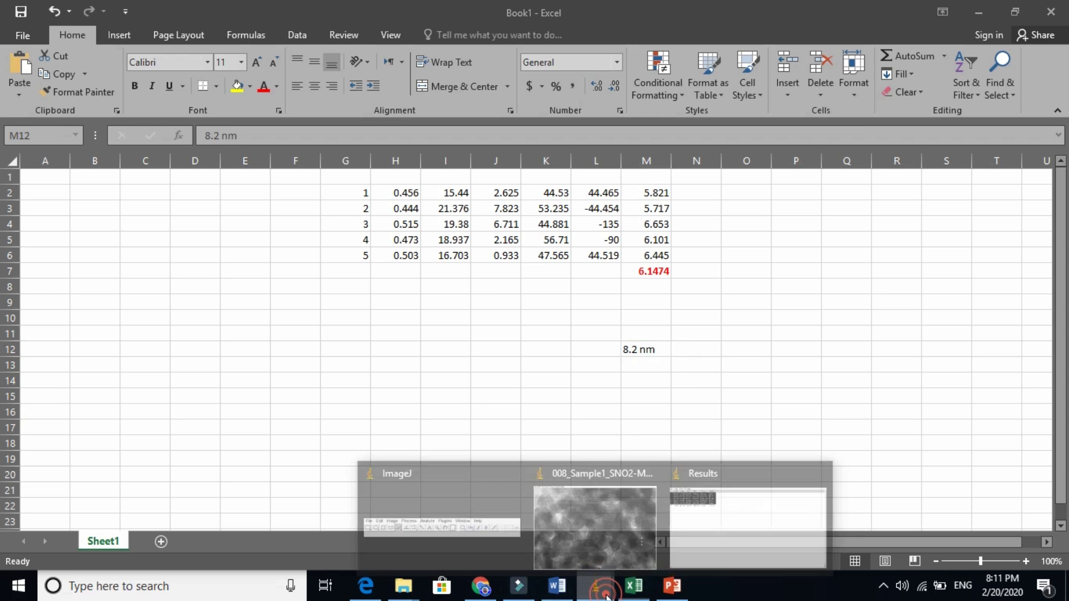
{"action": "left_click", "coordinate": [574, 520]}
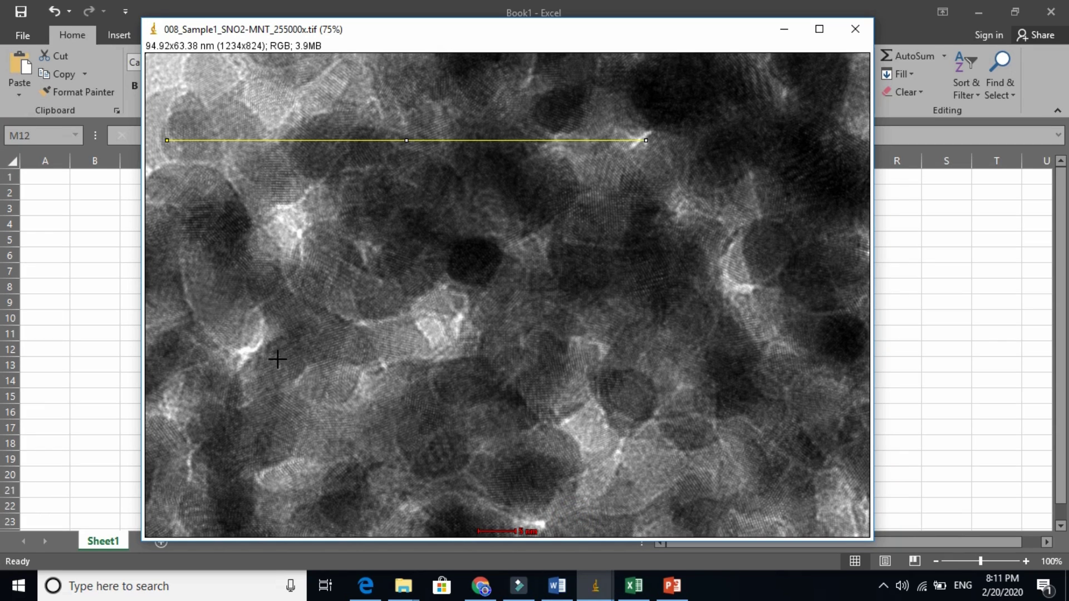